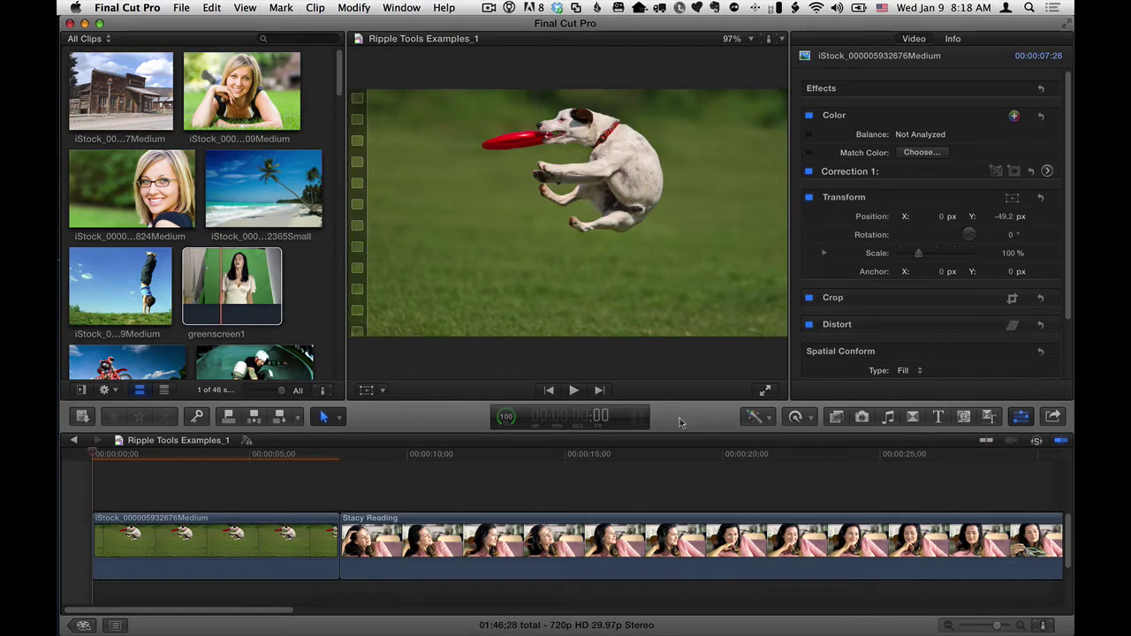
- Drag the RT 3D Text title above the dog clip and trim it to about five seconds
{"action": "left_click", "coordinate": [939, 416]}
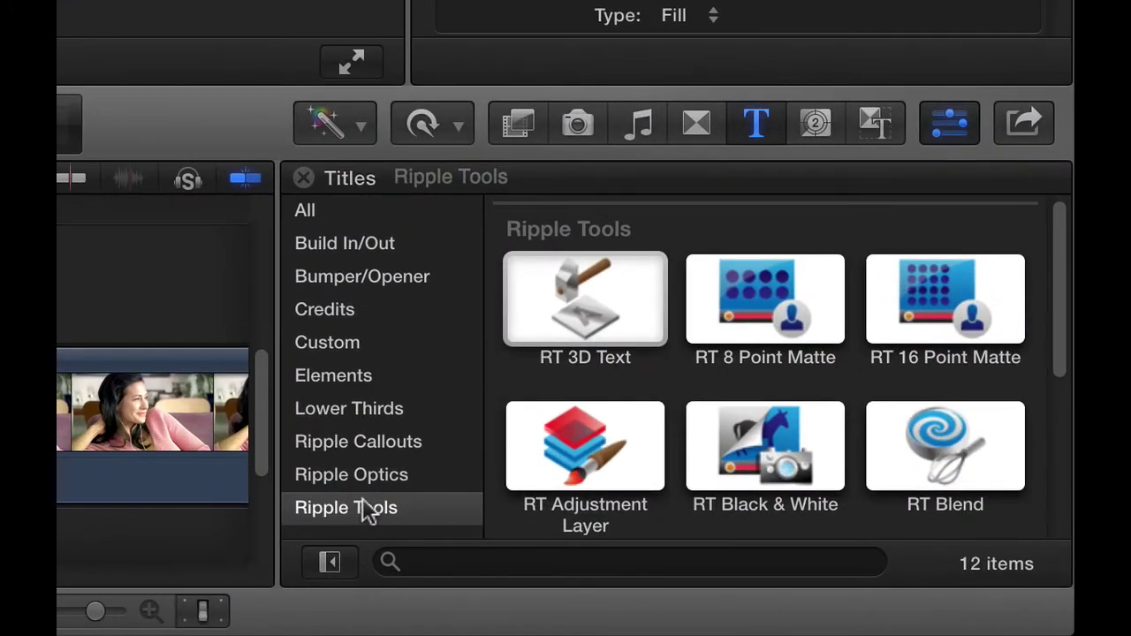
{"action": "left_click", "coordinate": [606, 320]}
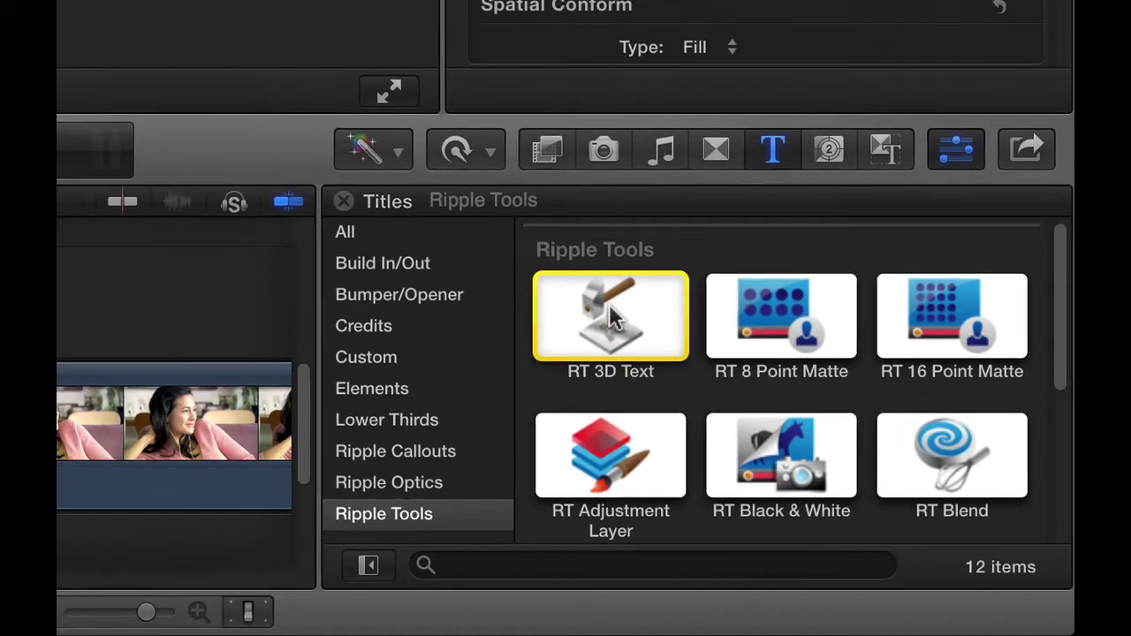
{"action": "left_click_drag", "start_coordinate": [616, 320], "coordinate": [93, 493]}
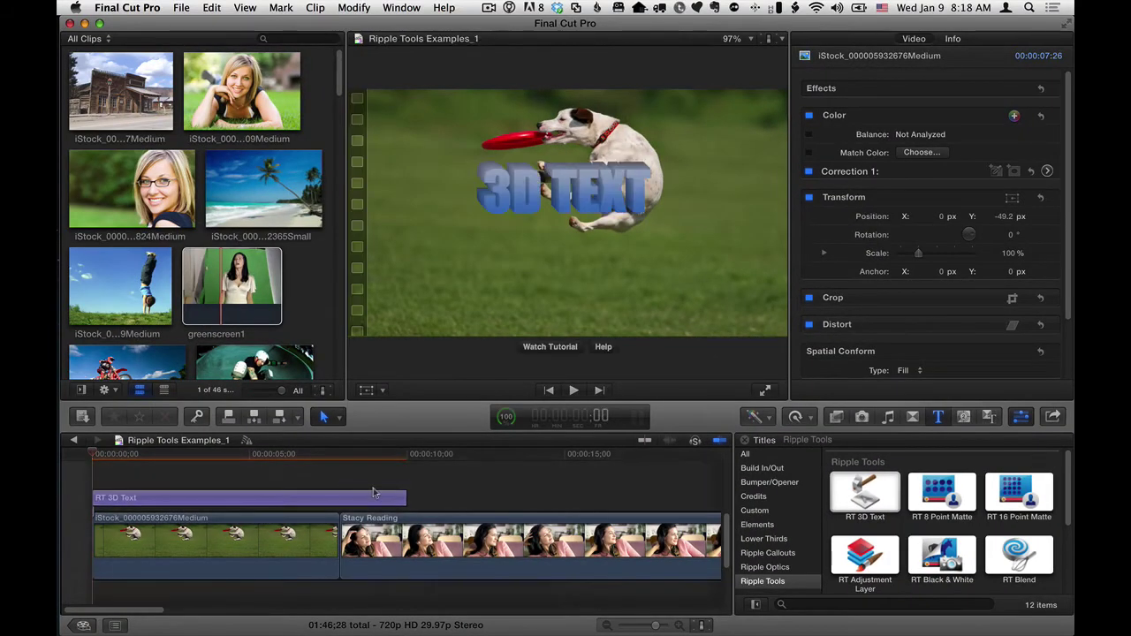
{"action": "left_click", "coordinate": [403, 498]}
{"action": "left_click_drag", "start_coordinate": [372, 497], "coordinate": [448, 488]}
- Delete the trimmed title and connect RT 3D Text over the selected dog clip with Q
{"action": "key", "text": "Delete"}
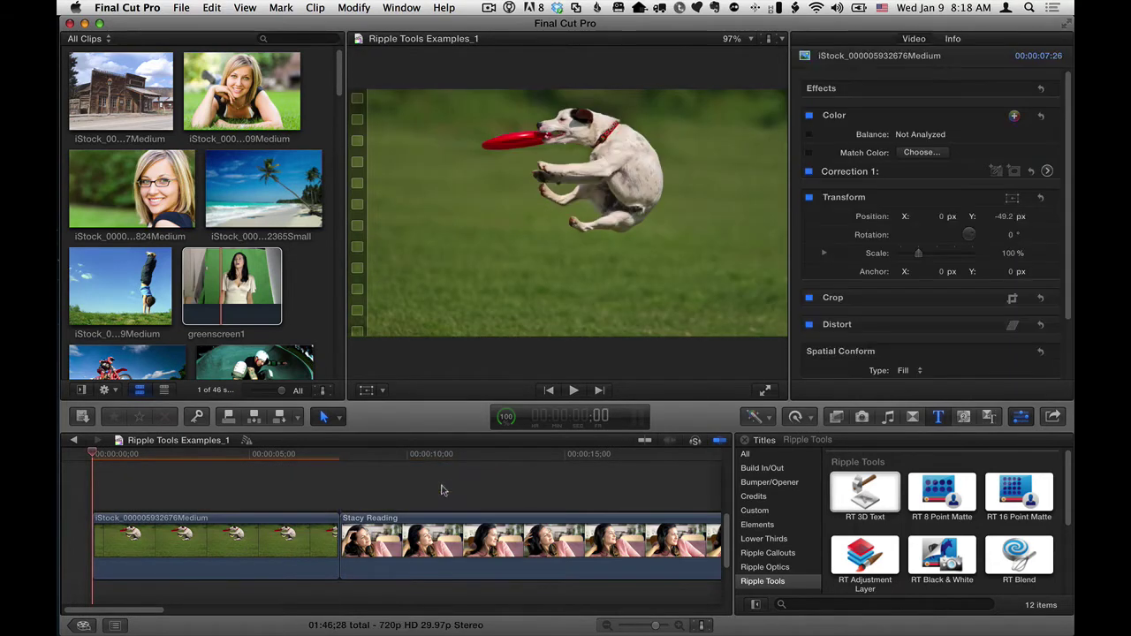
{"action": "left_click_drag", "start_coordinate": [144, 456], "coordinate": [200, 457]}
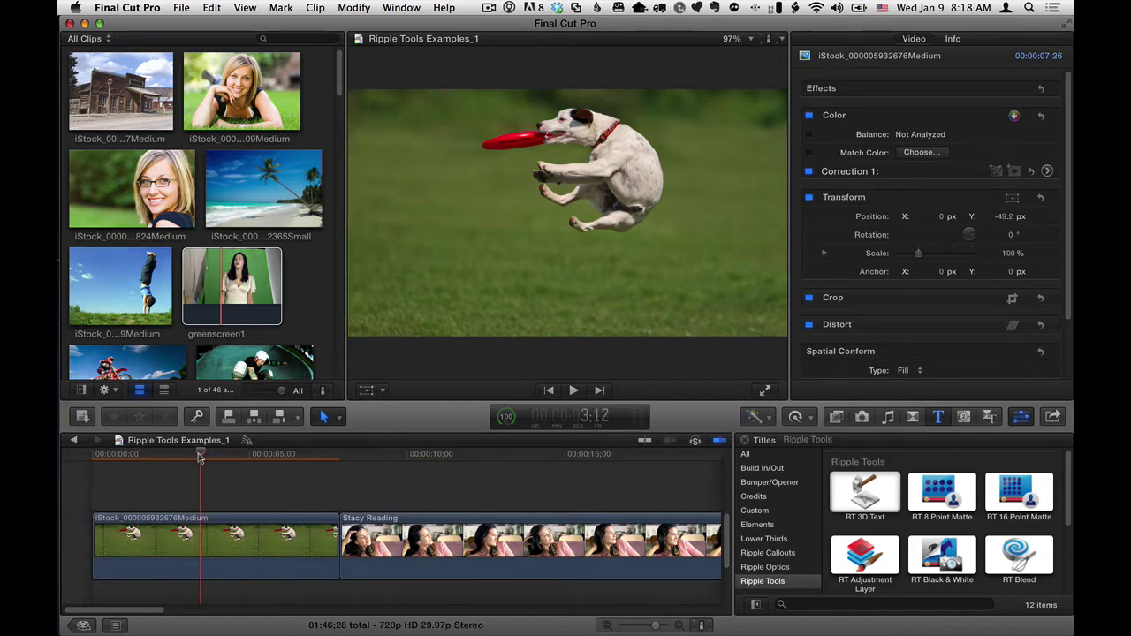
{"action": "key", "text": "c"}
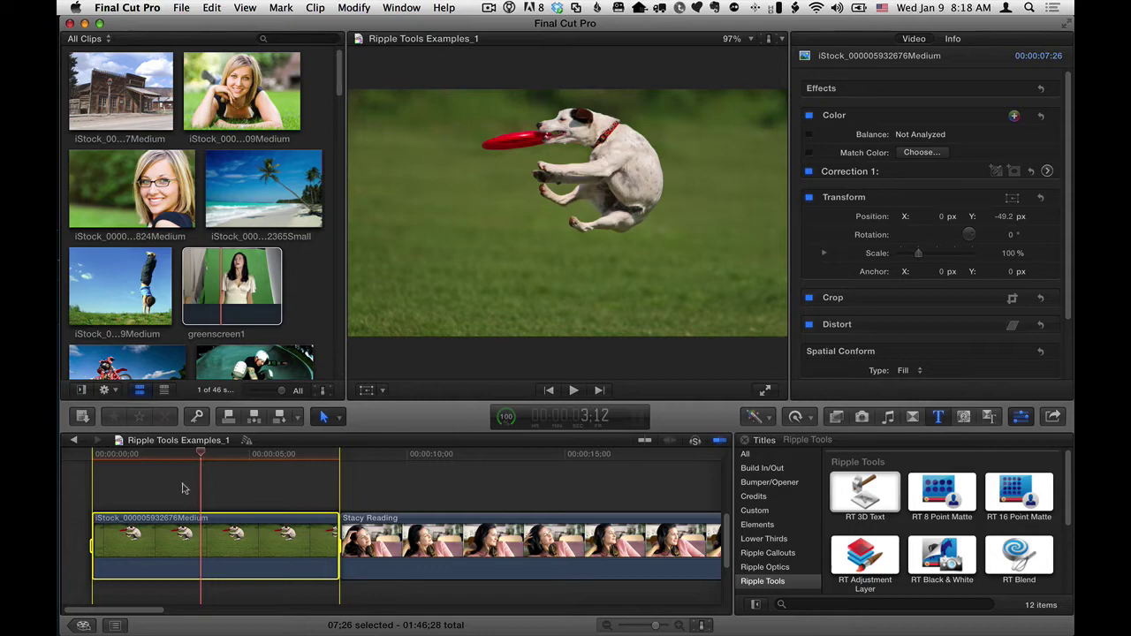
{"action": "left_click", "coordinate": [875, 501]}
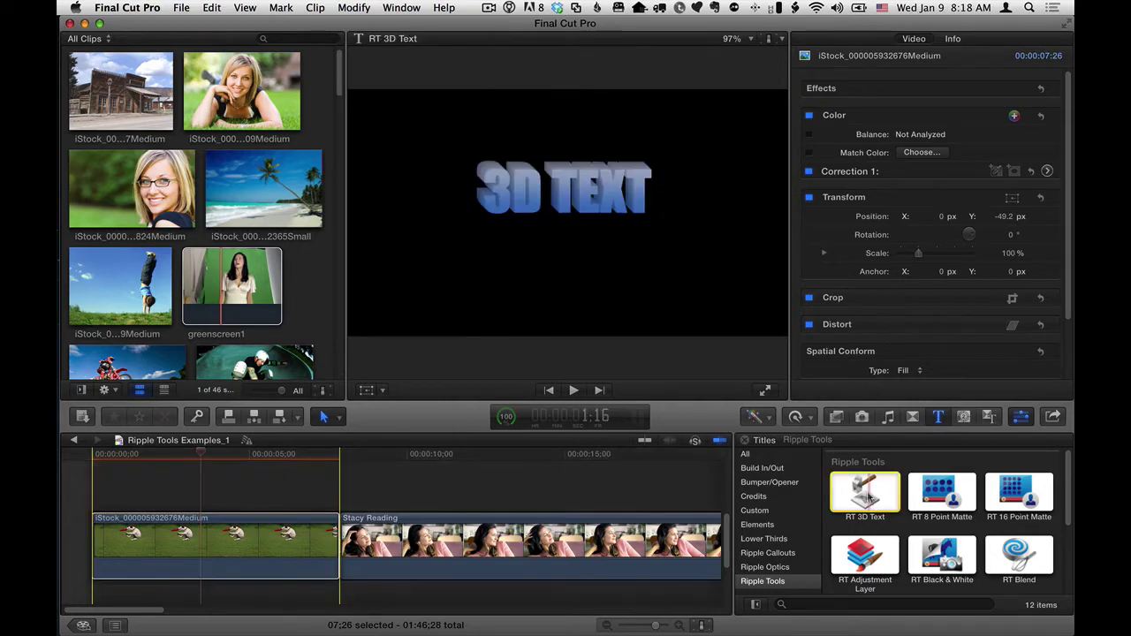
{"action": "key", "text": "q"}
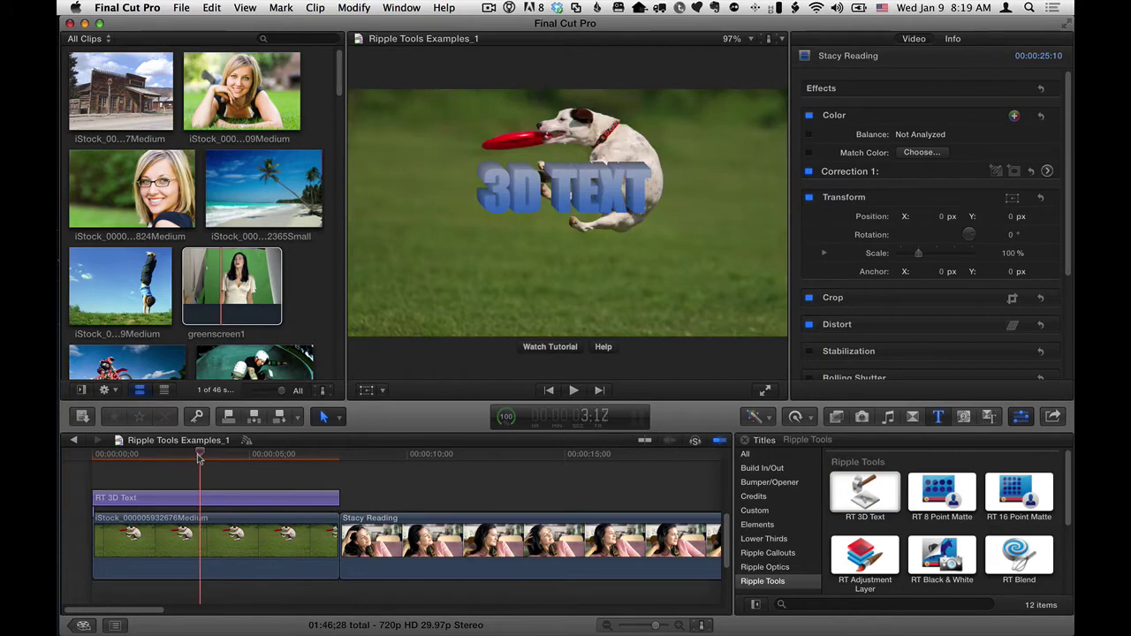
- Retype the title as 'SUPERJACK' in the viewer and drag it down beneath the dog
{"action": "left_click", "coordinate": [189, 498]}
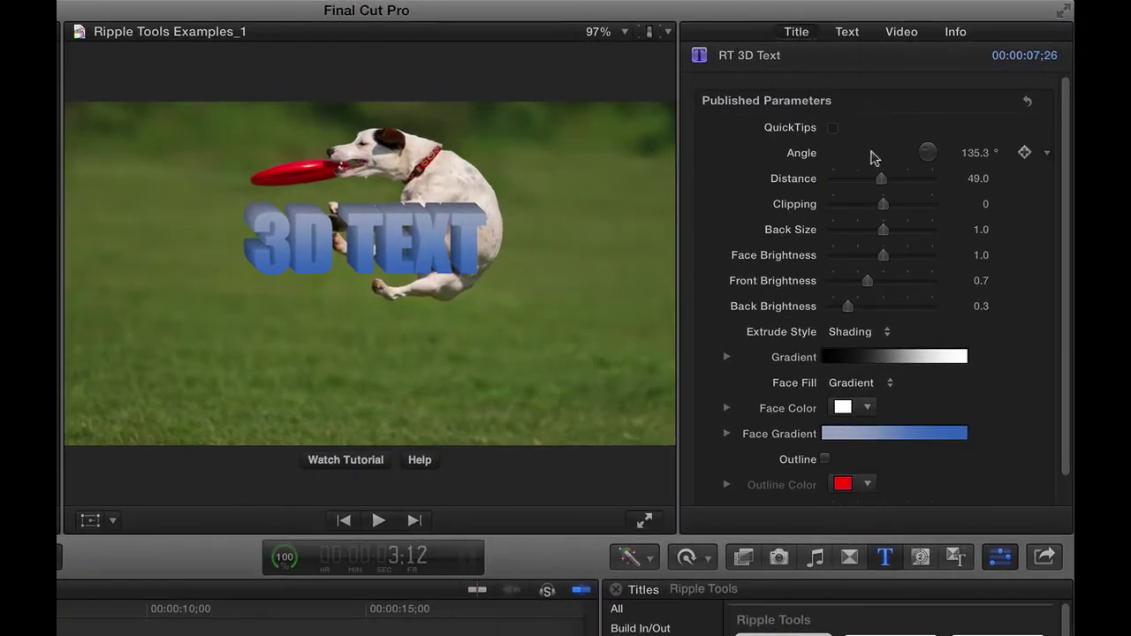
{"action": "mouse_move", "coordinate": [371, 239]}
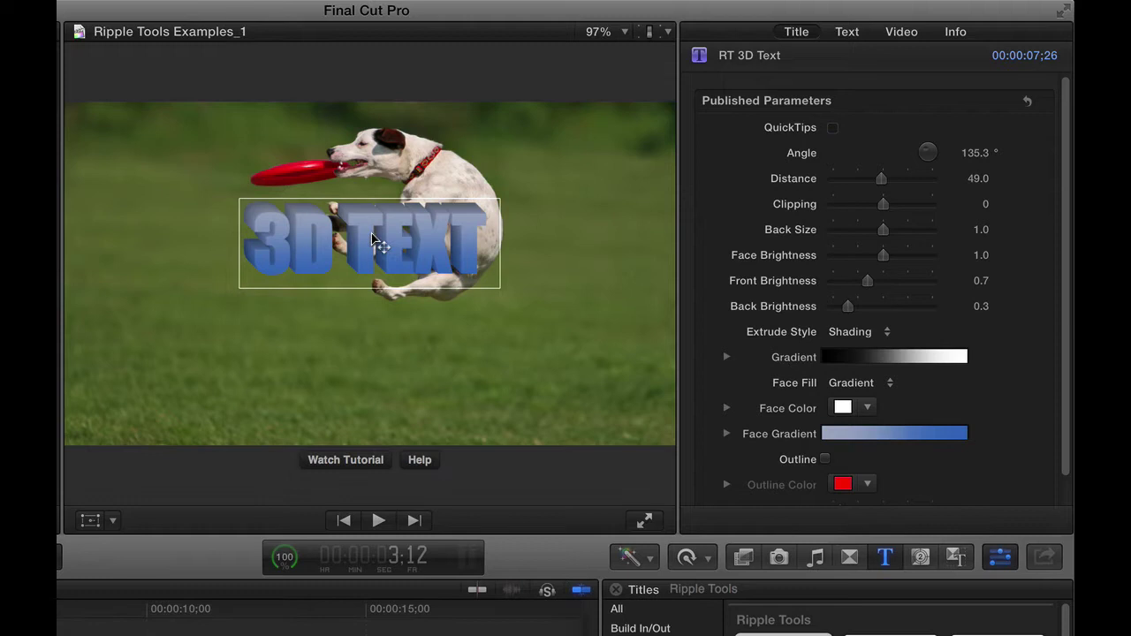
{"action": "double_click", "coordinate": [376, 238]}
{"action": "double_click", "coordinate": [376, 238]}
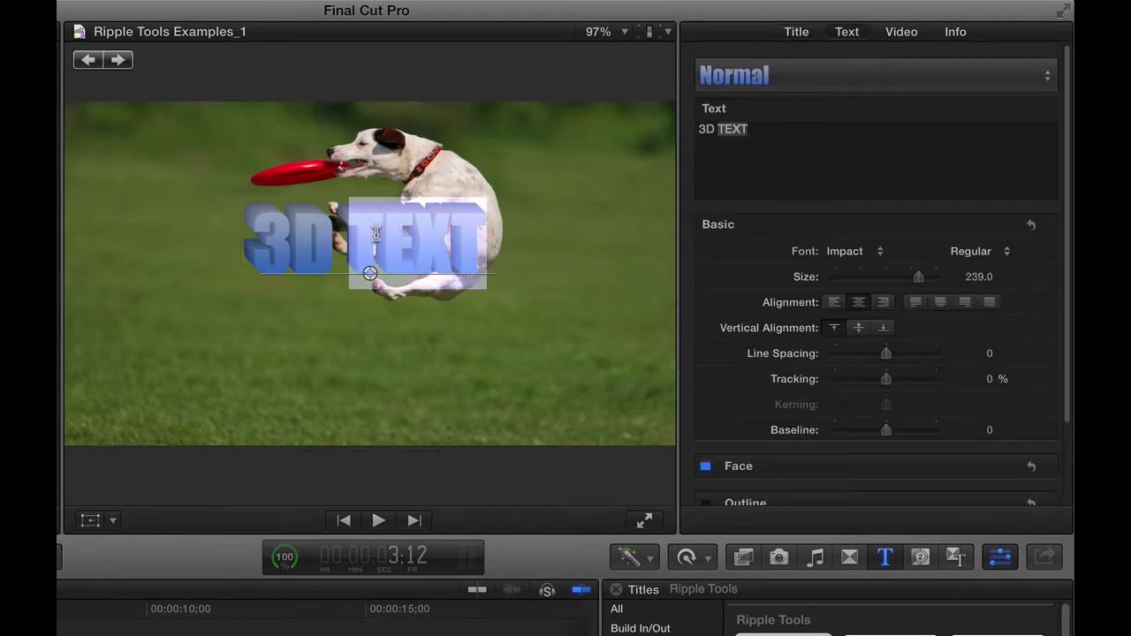
{"action": "triple_click", "coordinate": [375, 234]}
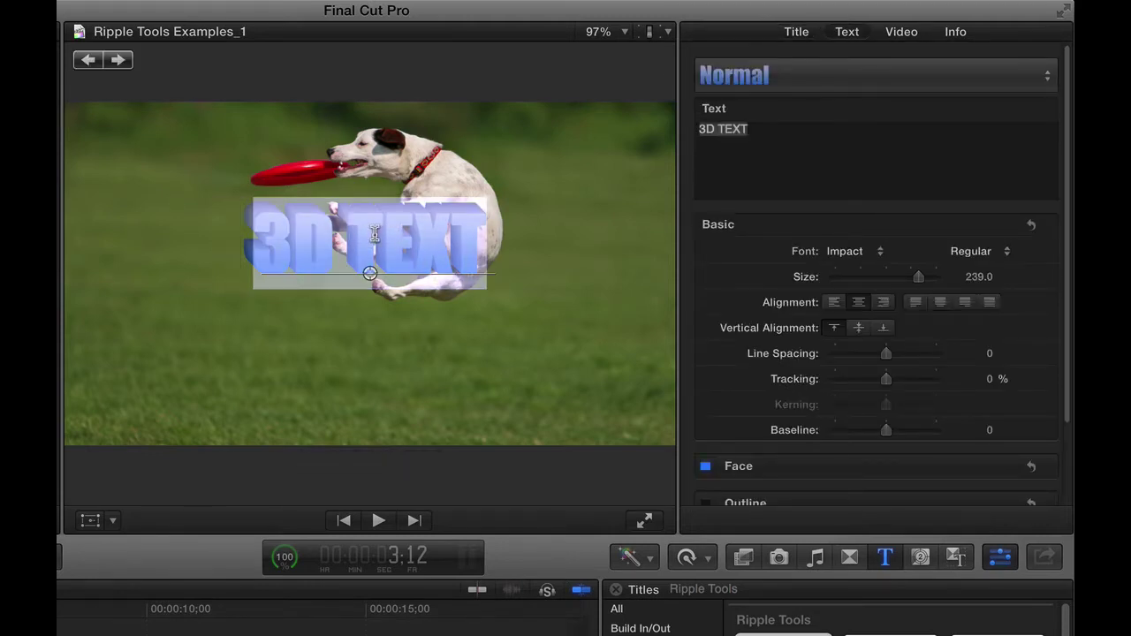
{"action": "type", "text": "SU"}
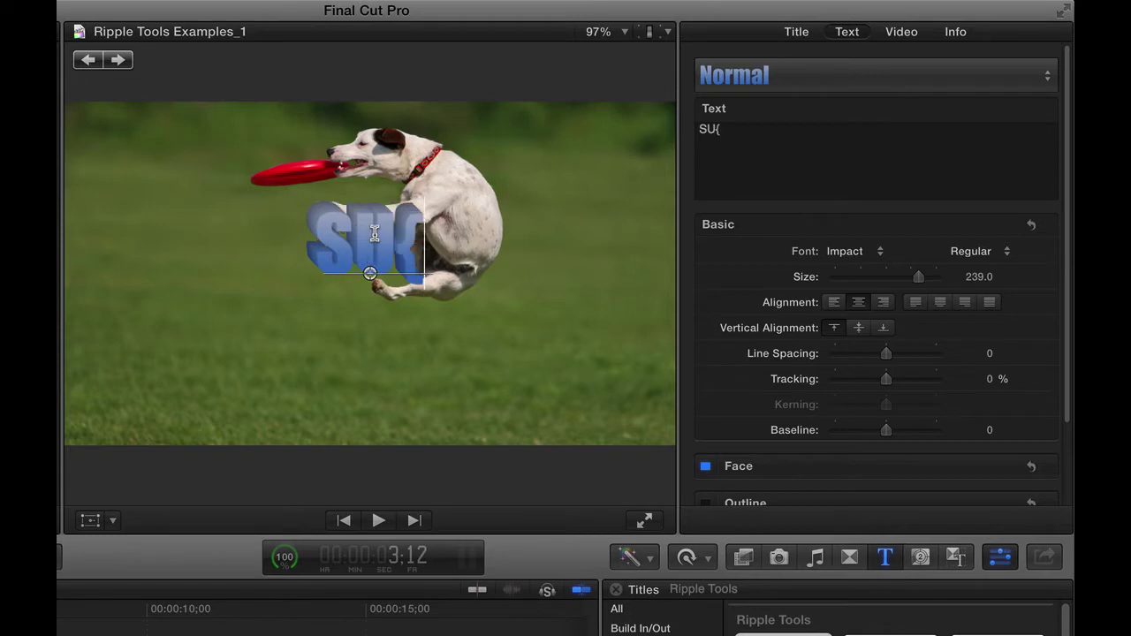
{"action": "type", "text": "PERJACK"}
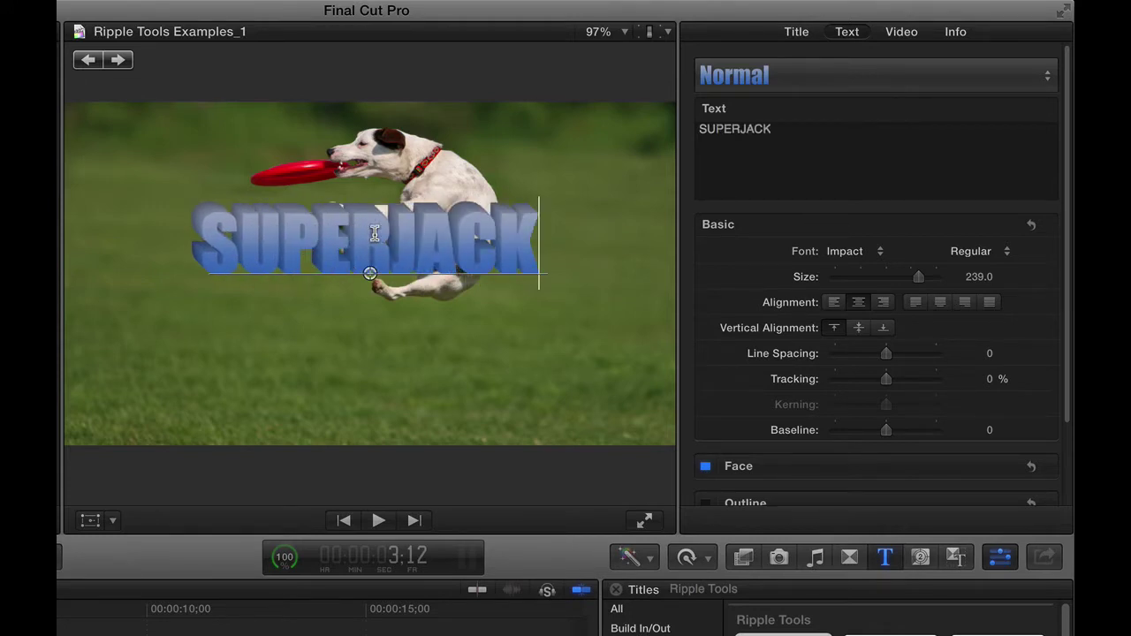
{"action": "key", "text": "Escape"}
{"action": "left_click_drag", "start_coordinate": [373, 235], "coordinate": [389, 353]}
- In the Title inspector, set the extrusion Angle to 100° and Distance to 305
{"action": "left_click", "coordinate": [799, 31]}
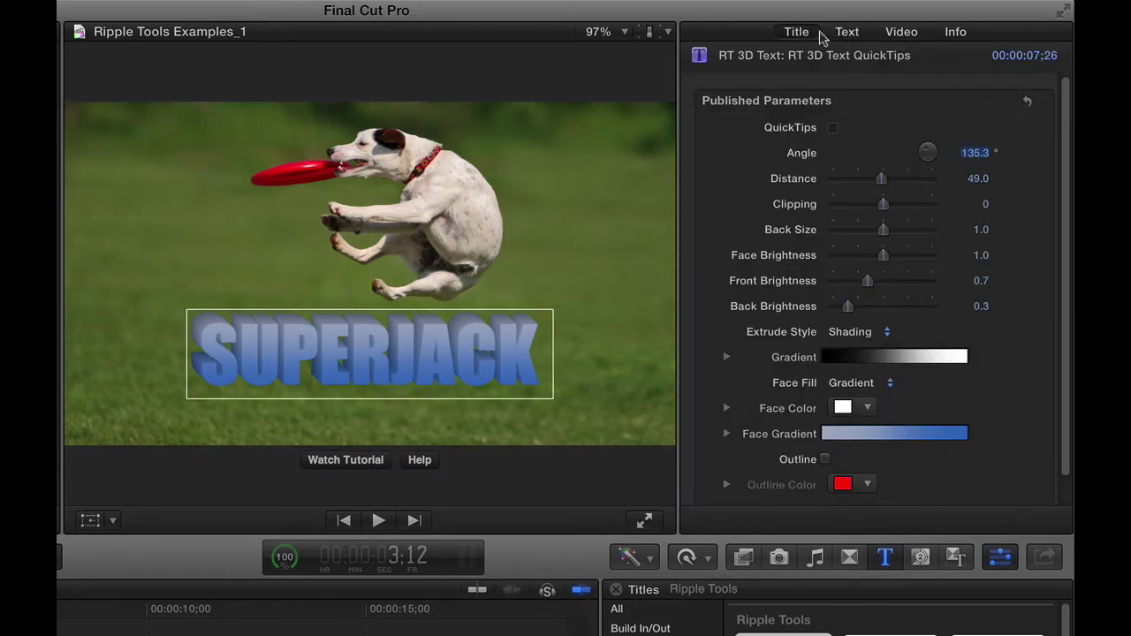
{"action": "mouse_move", "coordinate": [864, 150]}
{"action": "left_click", "coordinate": [833, 128]}
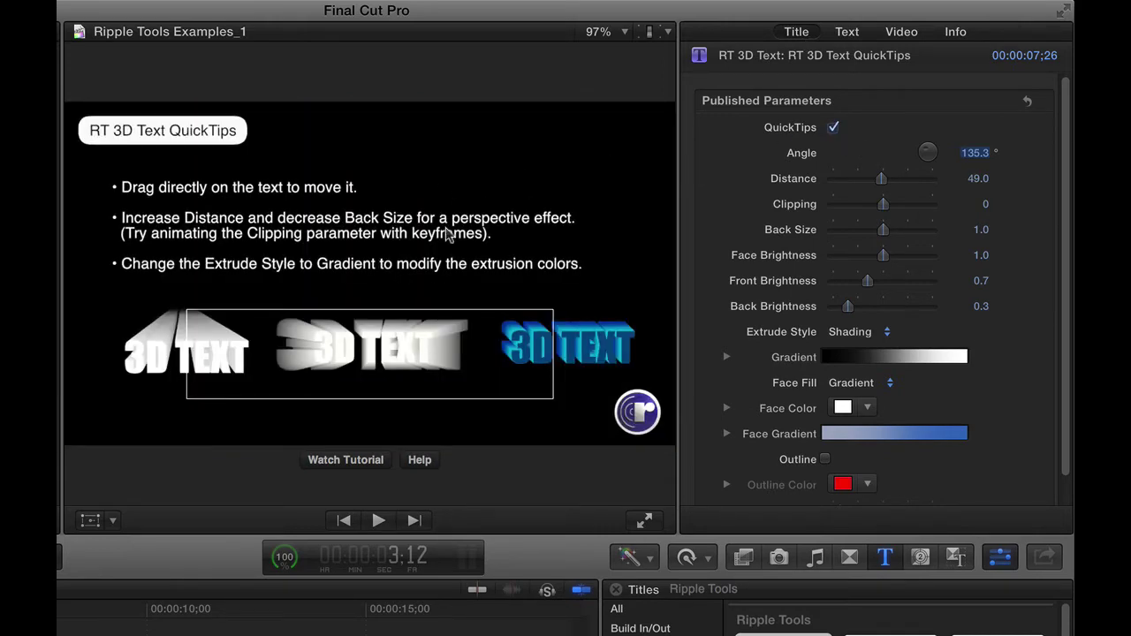
{"action": "left_click", "coordinate": [833, 128]}
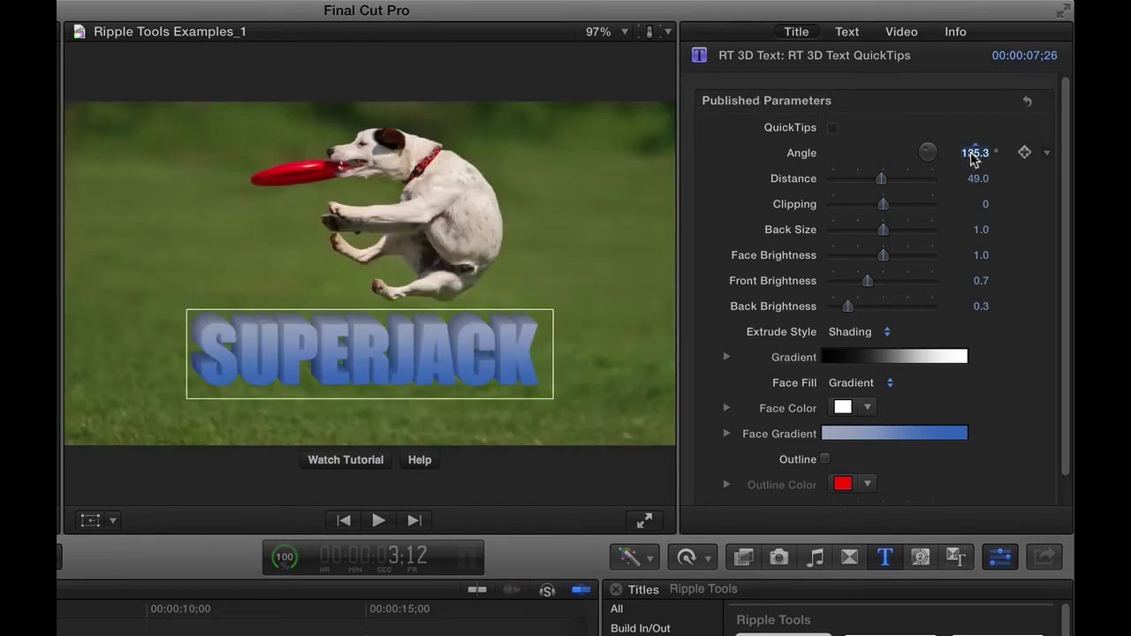
{"action": "mouse_move", "coordinate": [972, 156]}
{"action": "left_mouse_down"}
{"action": "mouse_move", "coordinate": [926, 155]}
{"action": "mouse_move", "coordinate": [961, 155]}
{"action": "left_mouse_up"}
{"action": "left_click_drag", "start_coordinate": [884, 182], "coordinate": [976, 173]}
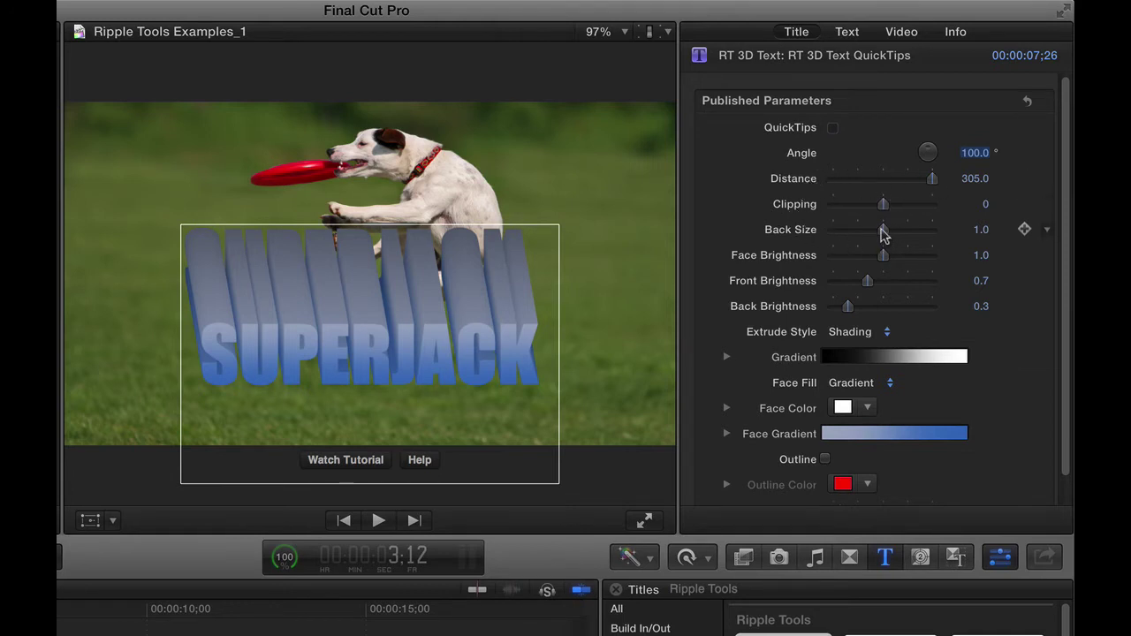
- Drag Back Size to 0 and set the extrusion to Angle 127° and Distance 57.8
{"action": "left_click_drag", "start_coordinate": [883, 232], "coordinate": [811, 231]}
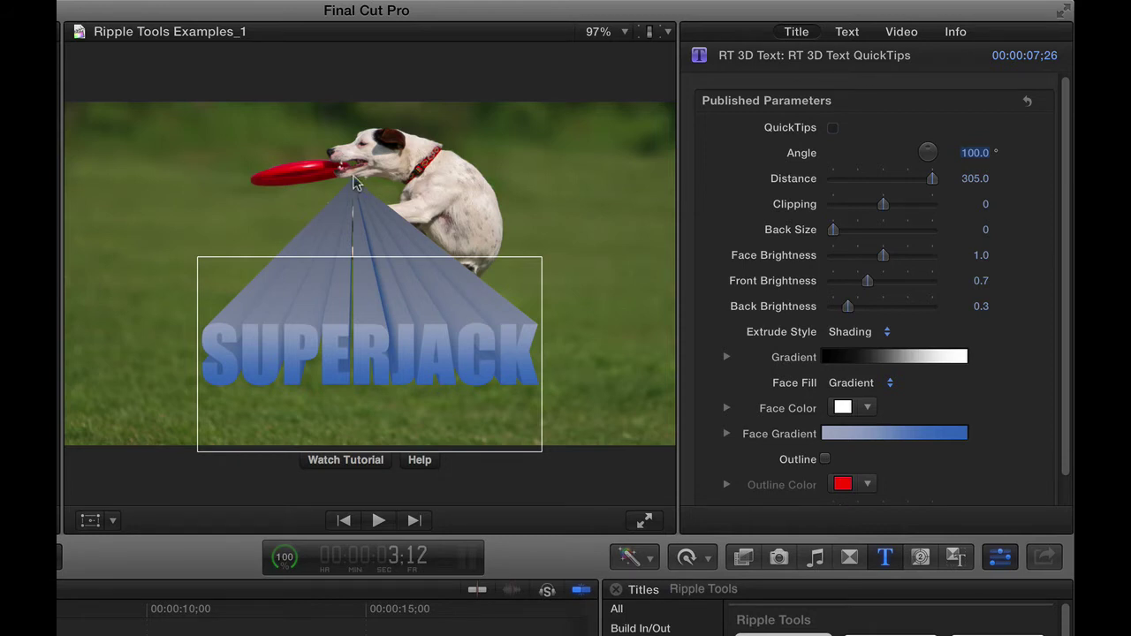
{"action": "left_click_drag", "start_coordinate": [976, 156], "coordinate": [942, 182]}
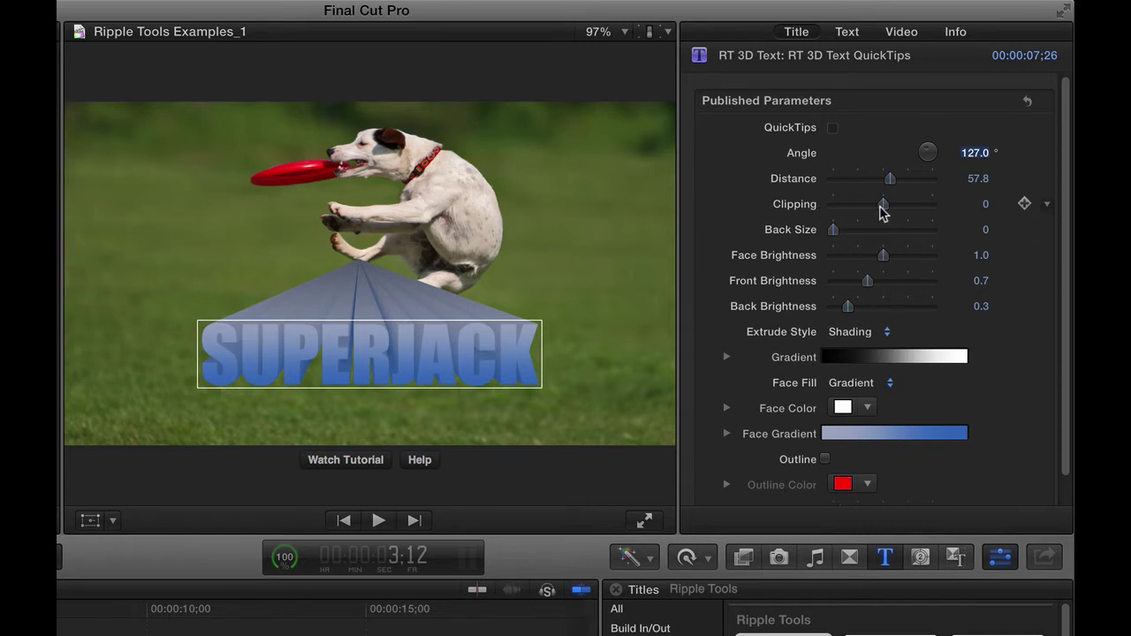
- Drag the Clipping slider fully left to -100, hiding SUPERJACK
{"action": "left_click_drag", "start_coordinate": [884, 205], "coordinate": [813, 207]}
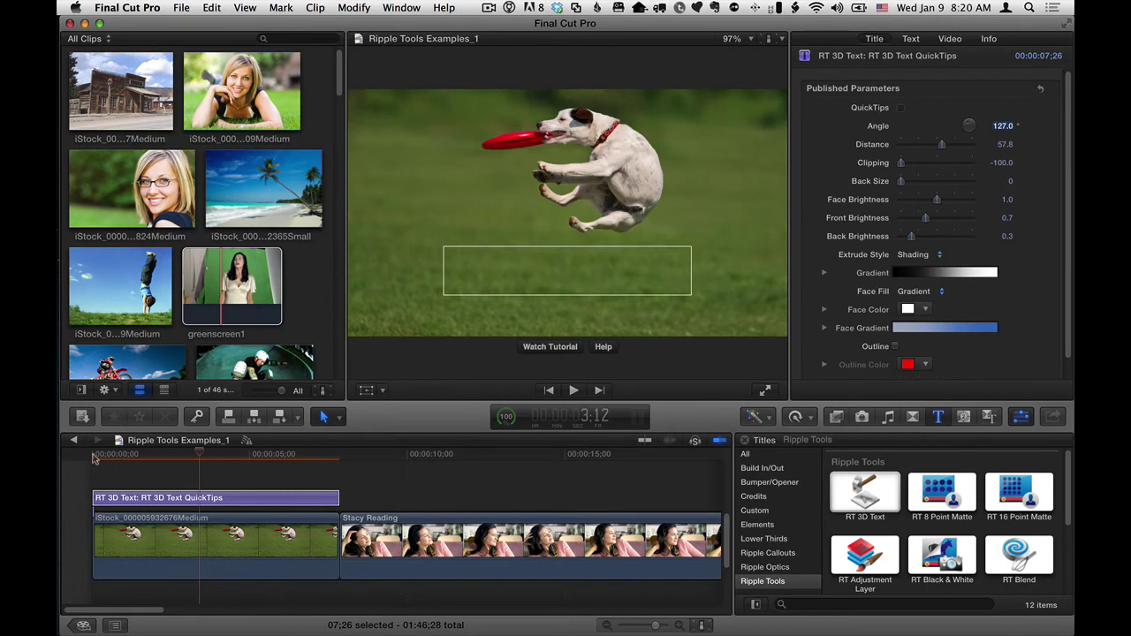
- Keyframe Clipping at -100 at the start, 14 at 1:26 and 89 at 3:09, then scrub to review
{"action": "left_click", "coordinate": [93, 456]}
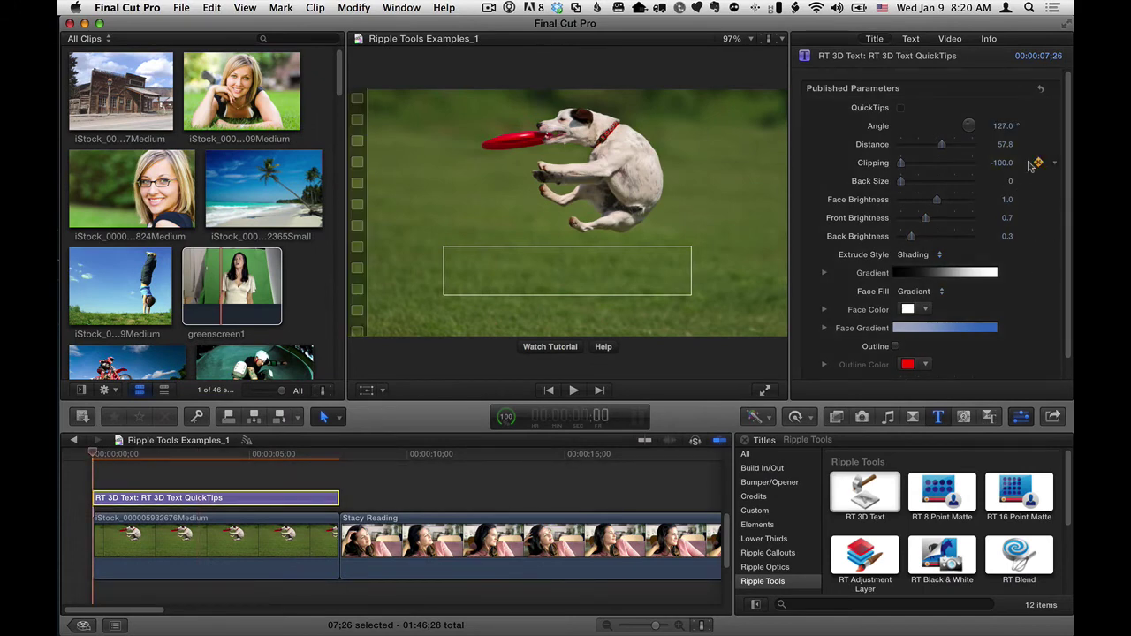
{"action": "left_click_drag", "start_coordinate": [165, 457], "coordinate": [150, 458]}
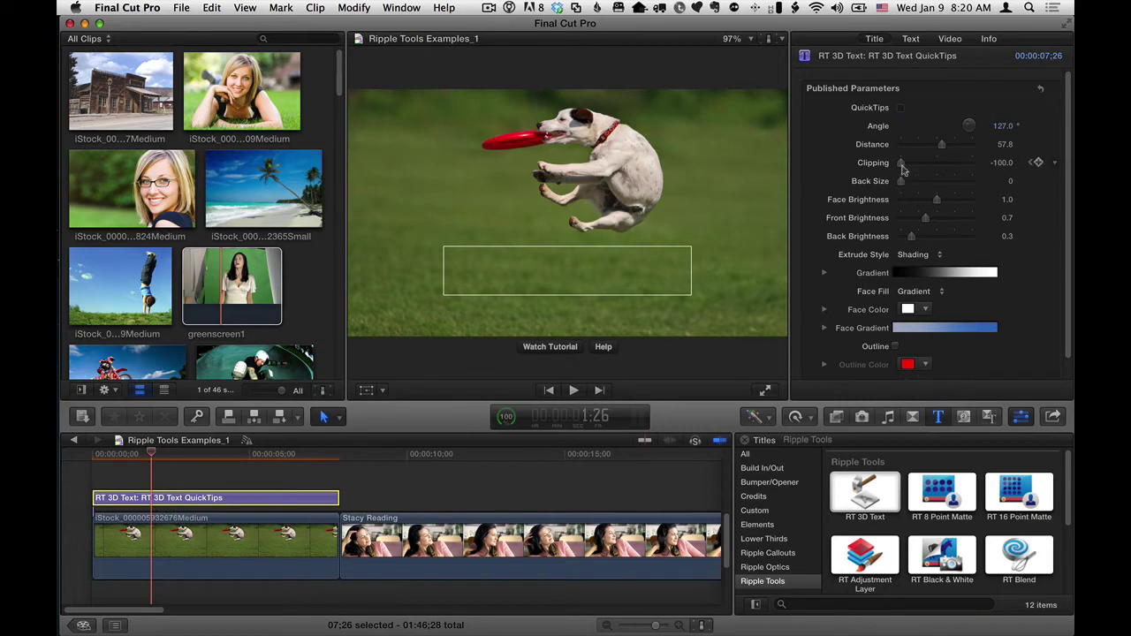
{"action": "left_click_drag", "start_coordinate": [901, 163], "coordinate": [940, 163]}
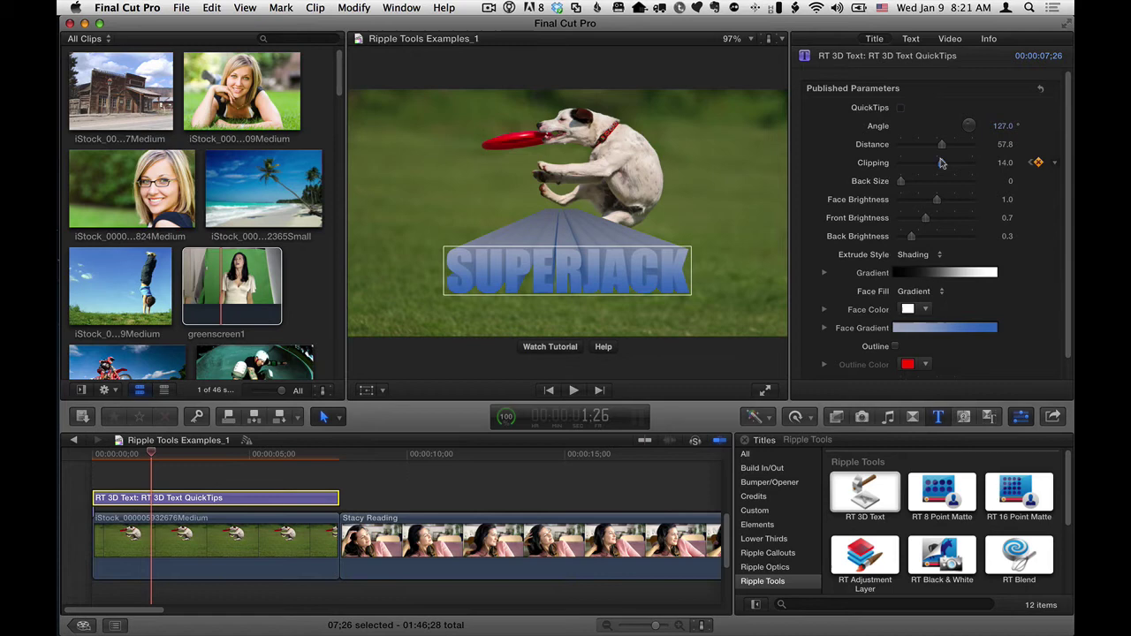
{"action": "left_click_drag", "start_coordinate": [158, 456], "coordinate": [198, 454]}
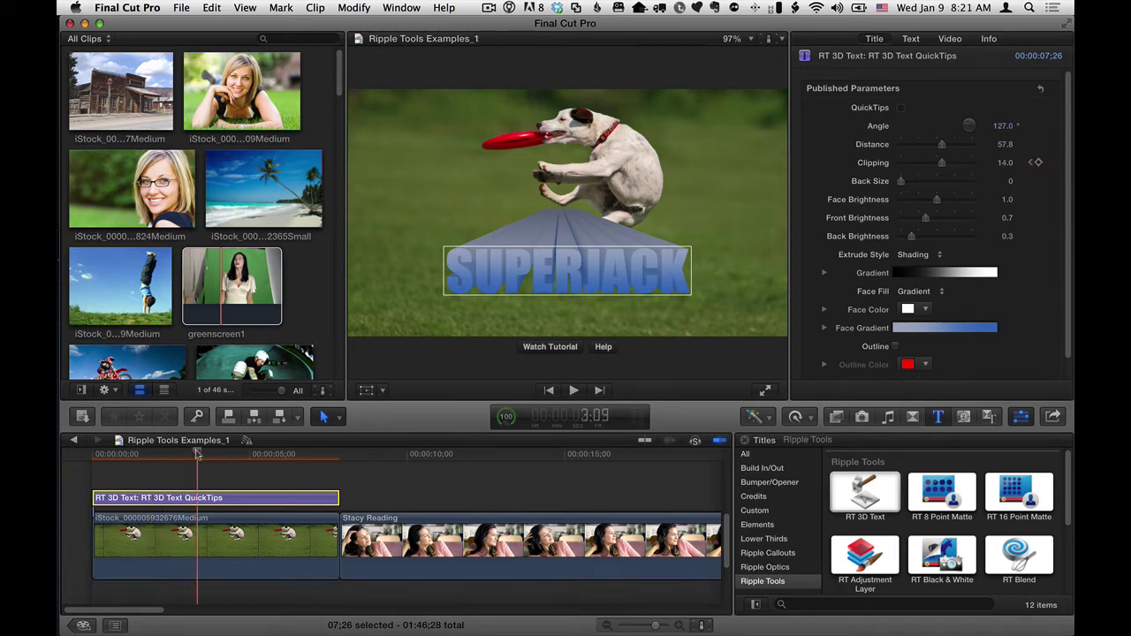
{"action": "left_click_drag", "start_coordinate": [942, 164], "coordinate": [969, 165]}
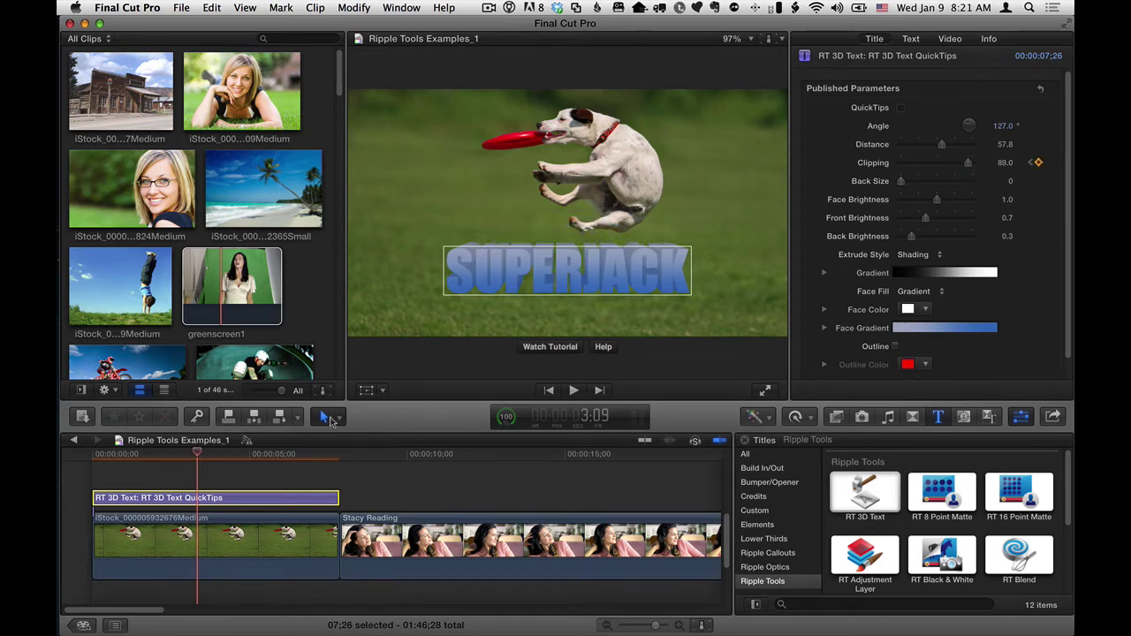
{"action": "mouse_move", "coordinate": [183, 455]}
{"action": "left_mouse_down"}
{"action": "mouse_move", "coordinate": [99, 455]}
{"action": "mouse_move", "coordinate": [205, 458]}
{"action": "left_mouse_up"}
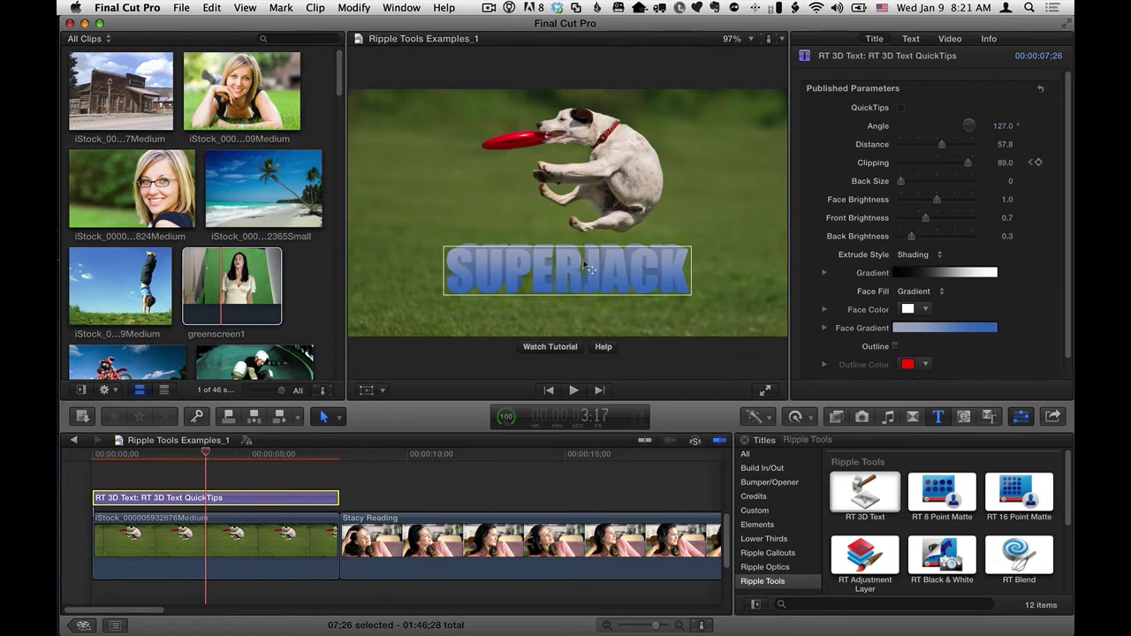
- Lower the later Clipping keyframe from 89 to 71
{"action": "scroll", "coordinate": [1069, 222], "scroll_direction": "down", "scroll_amount": 1}
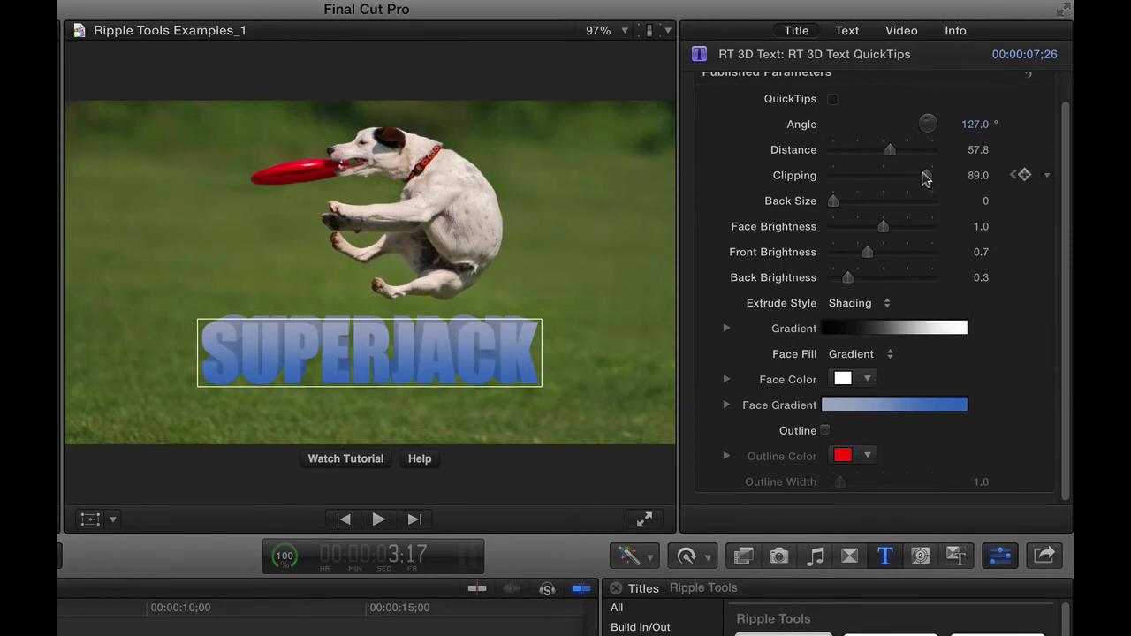
{"action": "left_click_drag", "start_coordinate": [924, 177], "coordinate": [917, 176]}
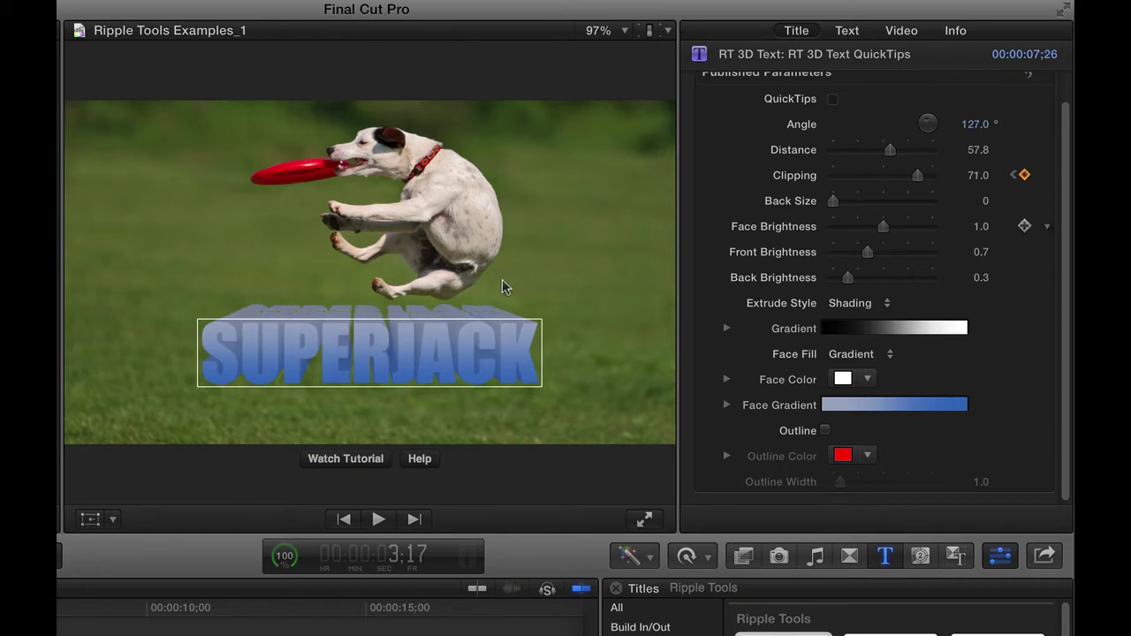
- Switch Extrude Style to Gradient and make the gradient's right stop light blue
{"action": "left_click", "coordinate": [834, 307]}
{"action": "left_click", "coordinate": [858, 317]}
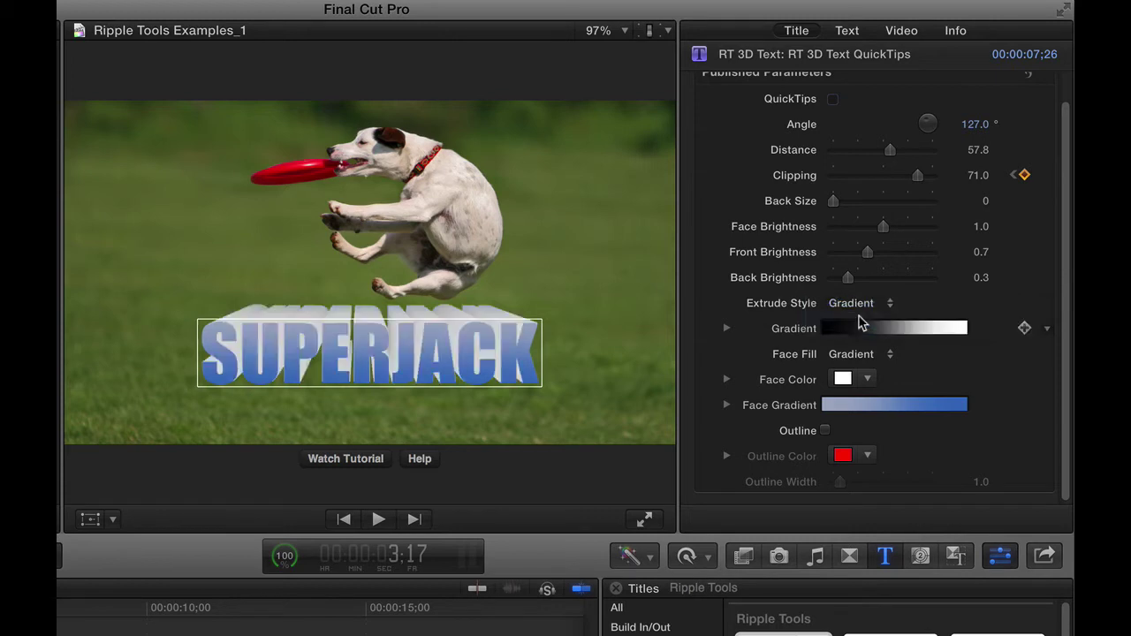
{"action": "left_click", "coordinate": [727, 329]}
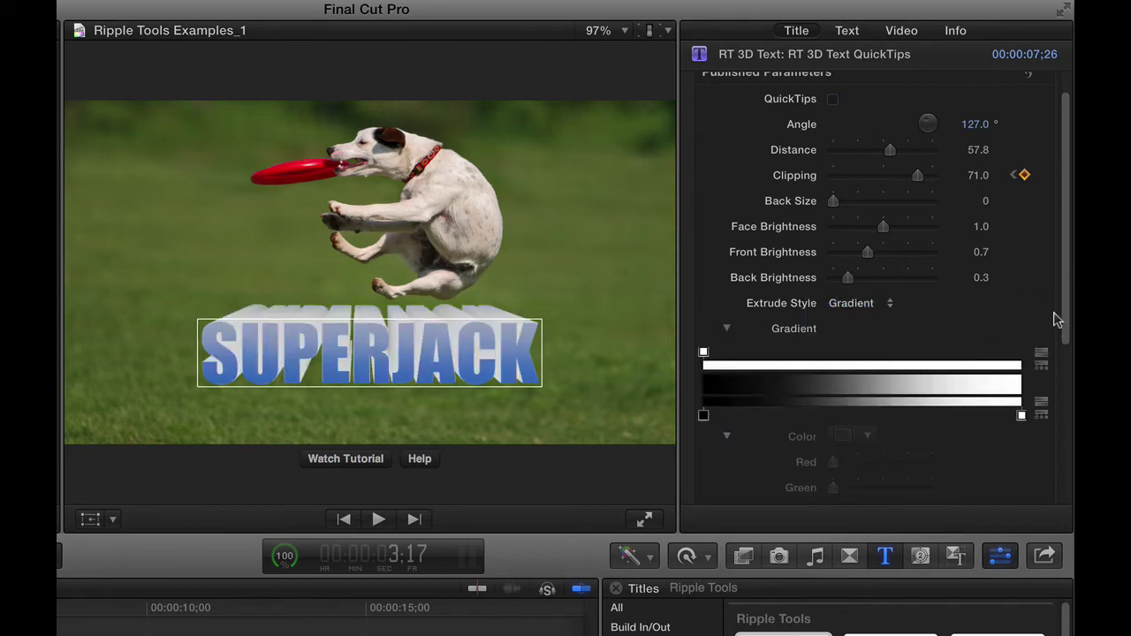
{"action": "scroll", "coordinate": [1056, 320], "scroll_direction": "down", "scroll_amount": 6}
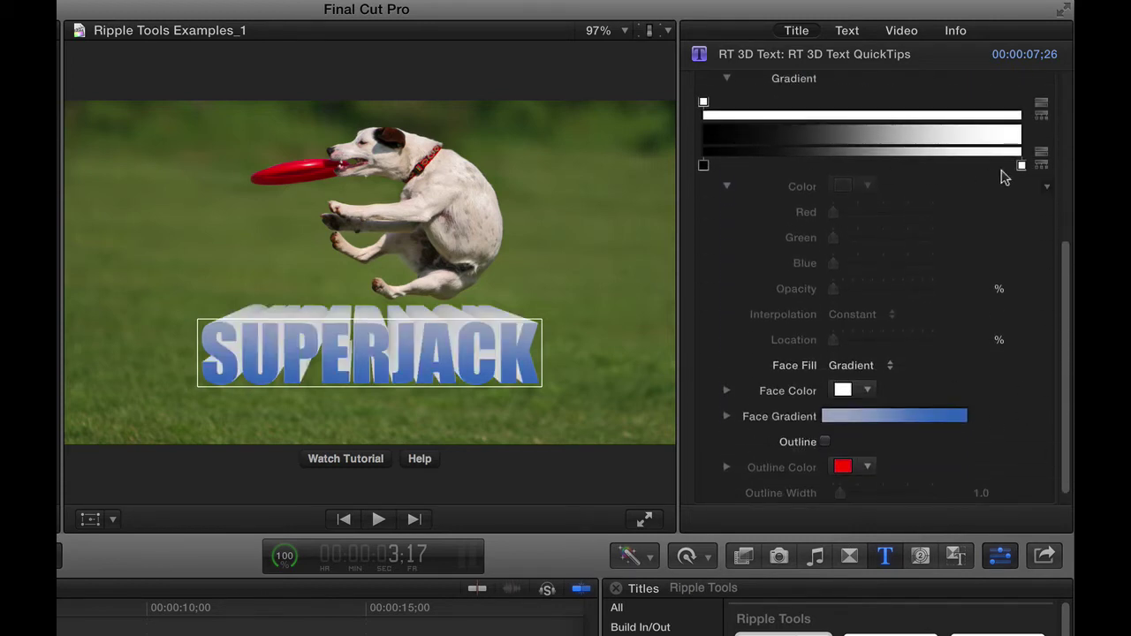
{"action": "left_click", "coordinate": [1022, 165]}
{"action": "left_click", "coordinate": [946, 160]}
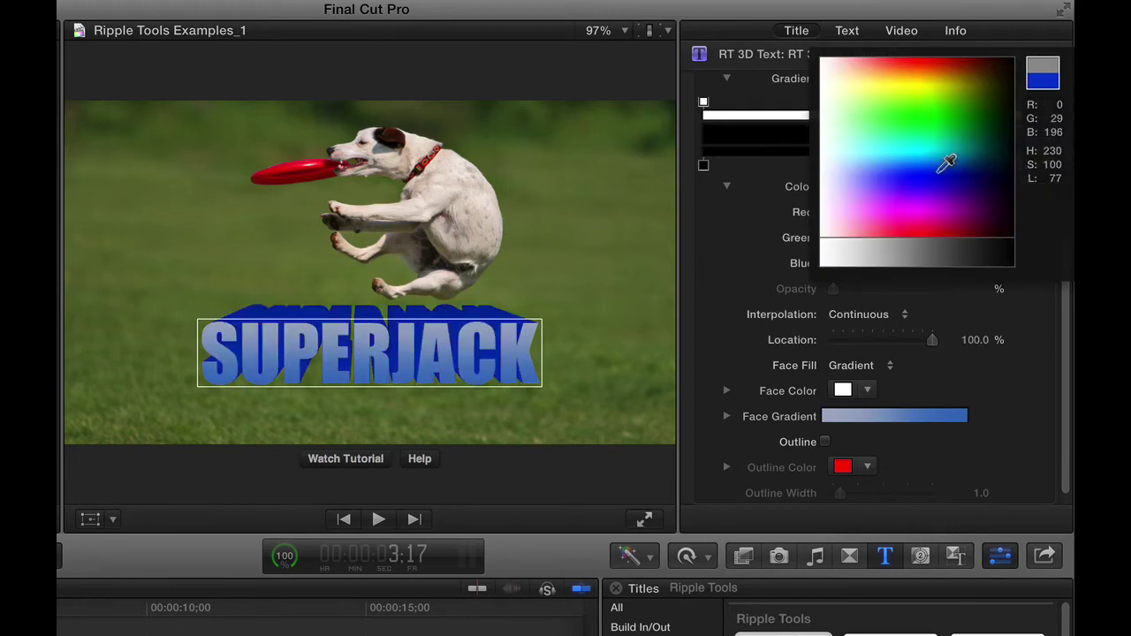
{"action": "left_click_drag", "start_coordinate": [881, 171], "coordinate": [874, 173]}
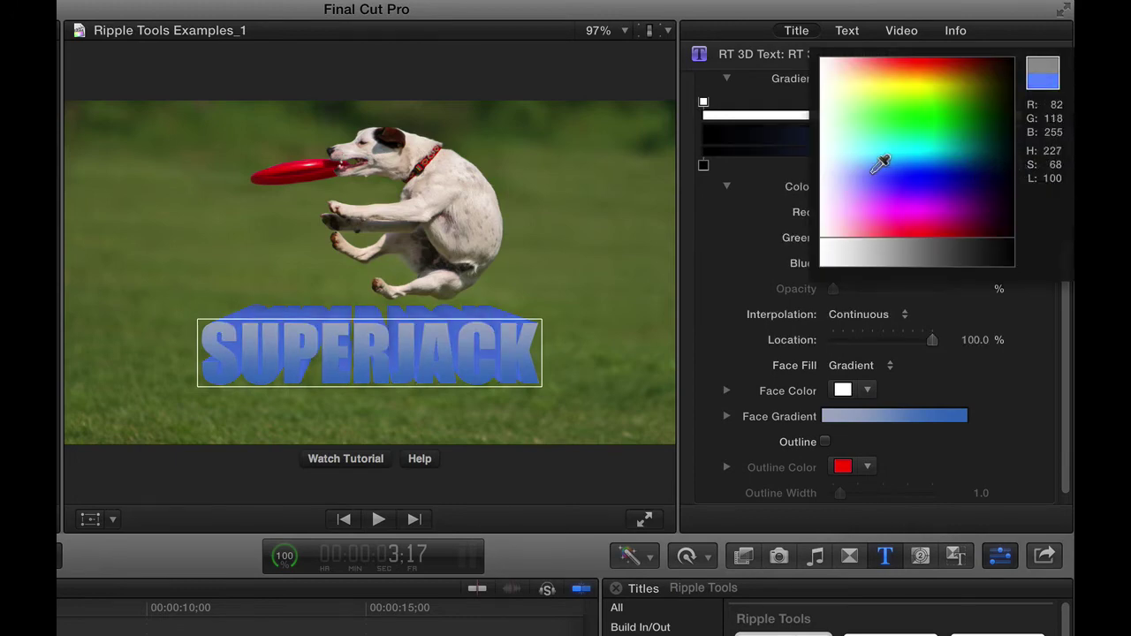
- Make the left extrusion gradient stop dark navy and slide it inward to 49.03%
{"action": "left_click", "coordinate": [732, 185]}
{"action": "left_click", "coordinate": [707, 165]}
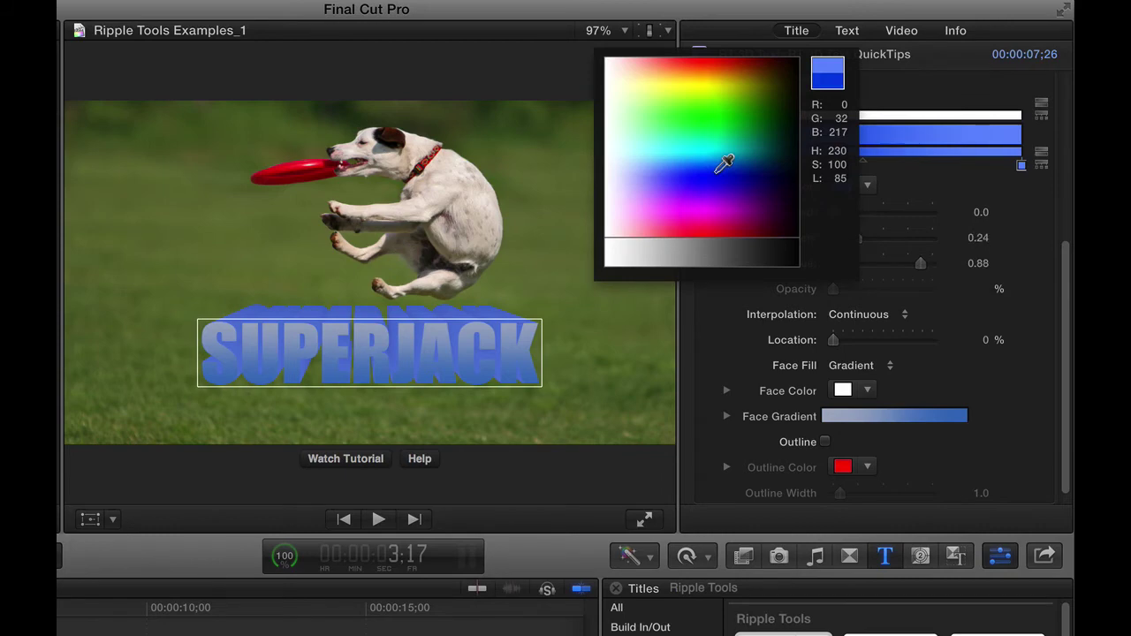
{"action": "left_click_drag", "start_coordinate": [723, 165], "coordinate": [758, 160]}
{"action": "left_click", "coordinate": [468, 285]}
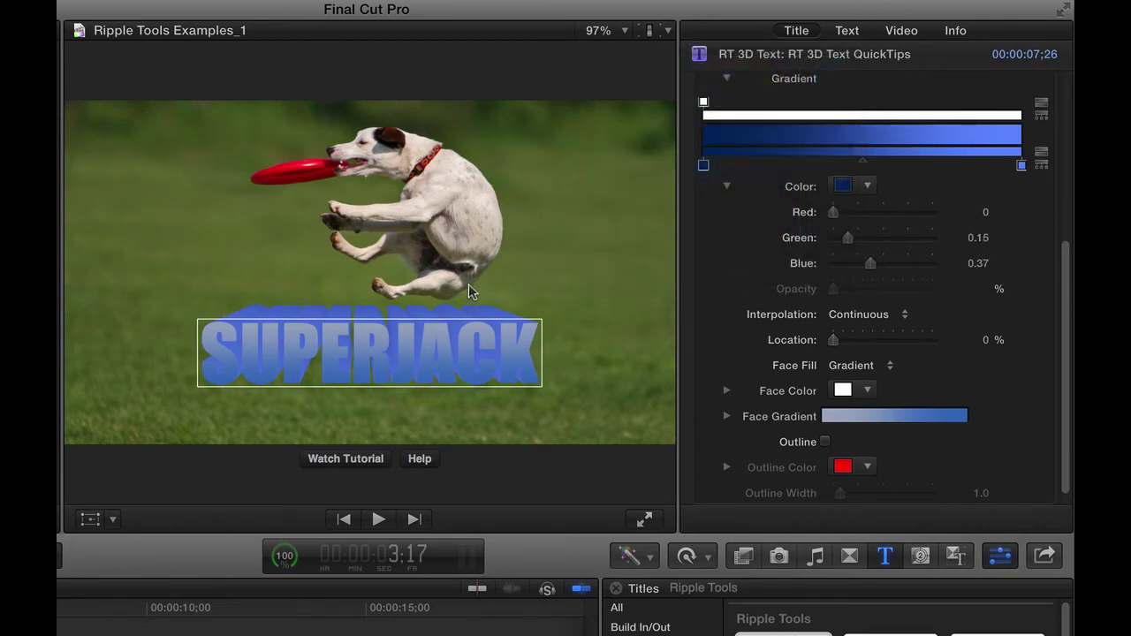
{"action": "left_click_drag", "start_coordinate": [704, 165], "coordinate": [860, 164]}
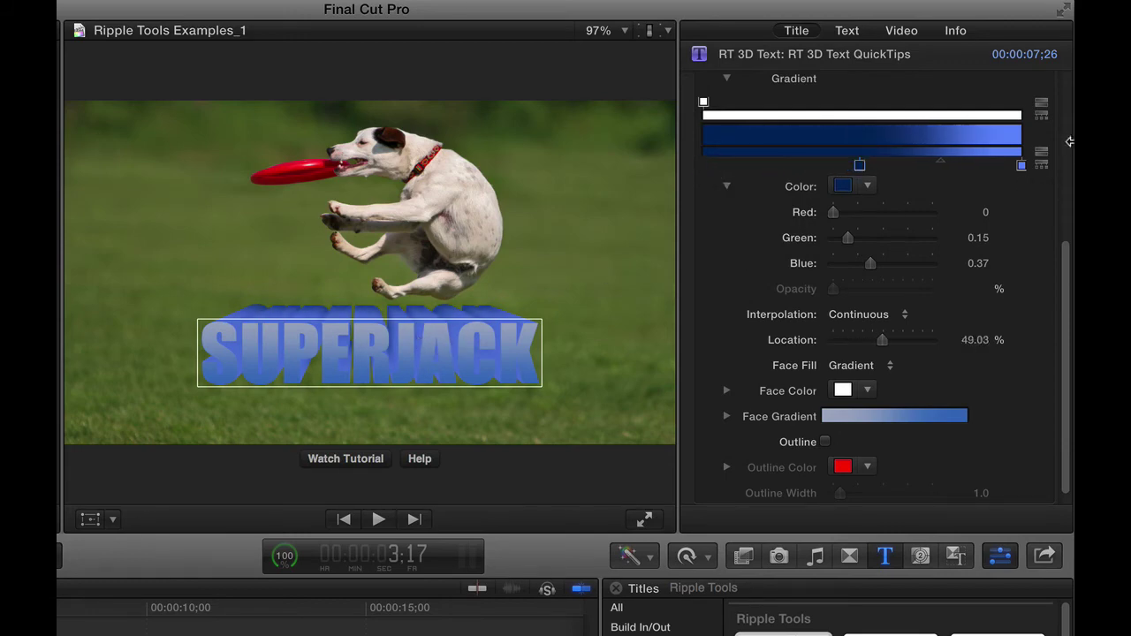
{"action": "scroll", "coordinate": [1064, 263], "scroll_direction": "up", "scroll_amount": 1}
{"action": "scroll", "coordinate": [1065, 252], "scroll_direction": "up", "scroll_amount": 2}
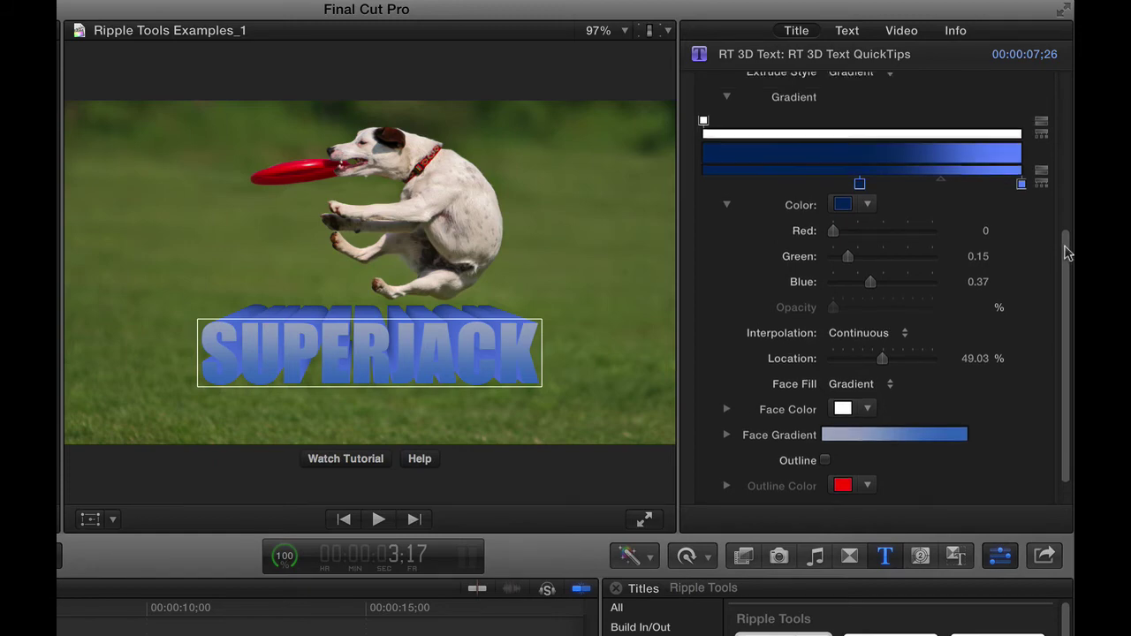
- Expand the Face Gradient, remove one colour stop and set the remaining stop to white
{"action": "left_click", "coordinate": [727, 103]}
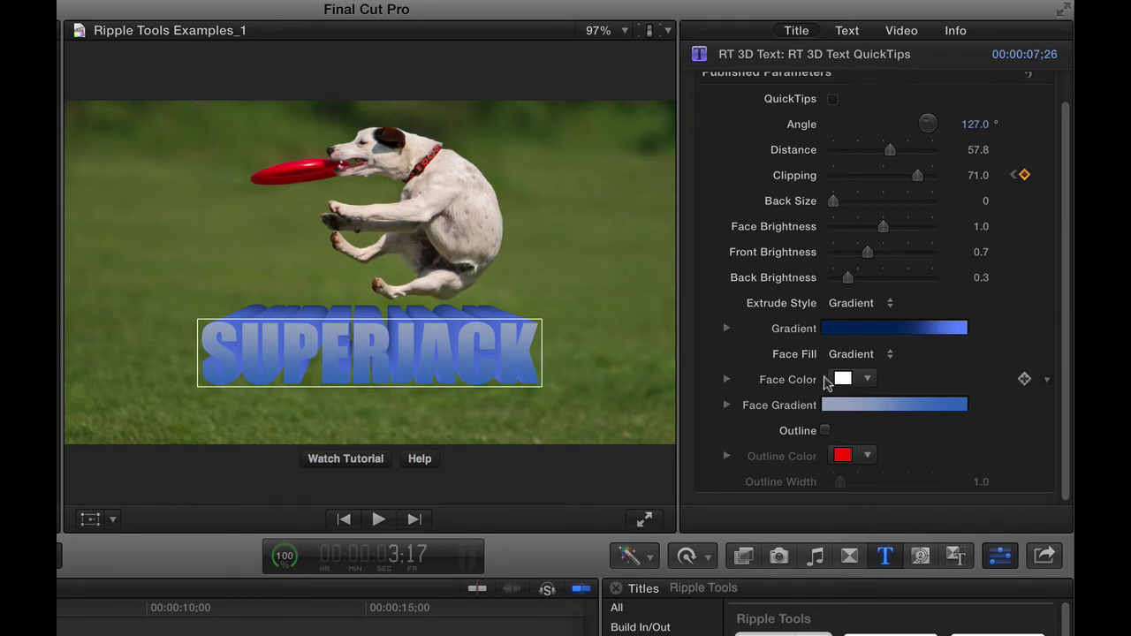
{"action": "left_click", "coordinate": [852, 355]}
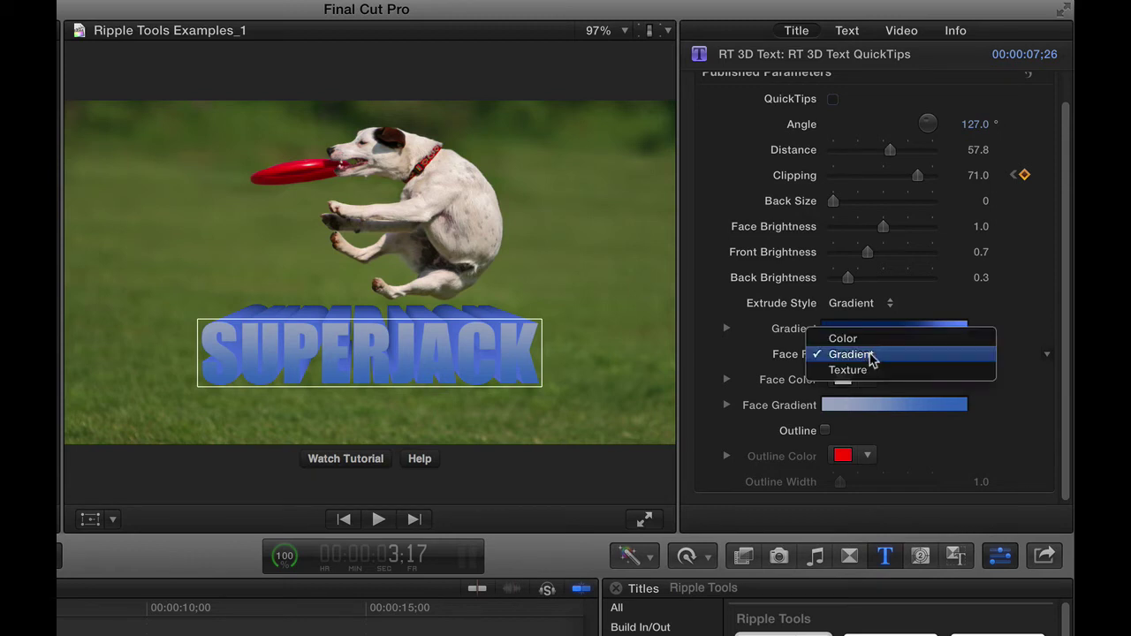
{"action": "left_click", "coordinate": [875, 357]}
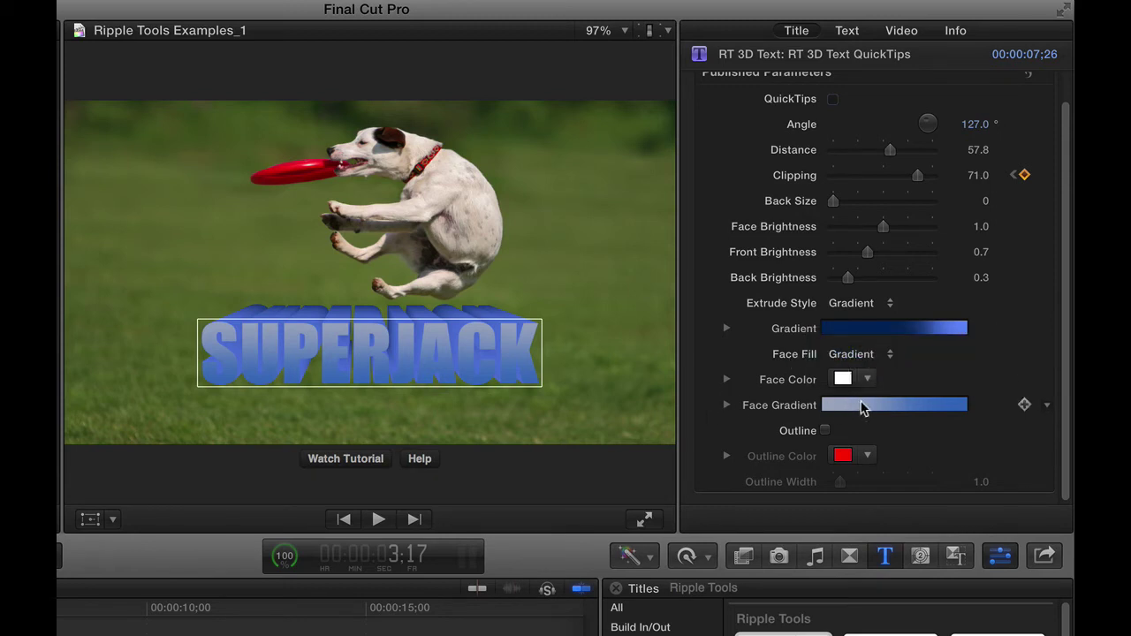
{"action": "left_click", "coordinate": [726, 407]}
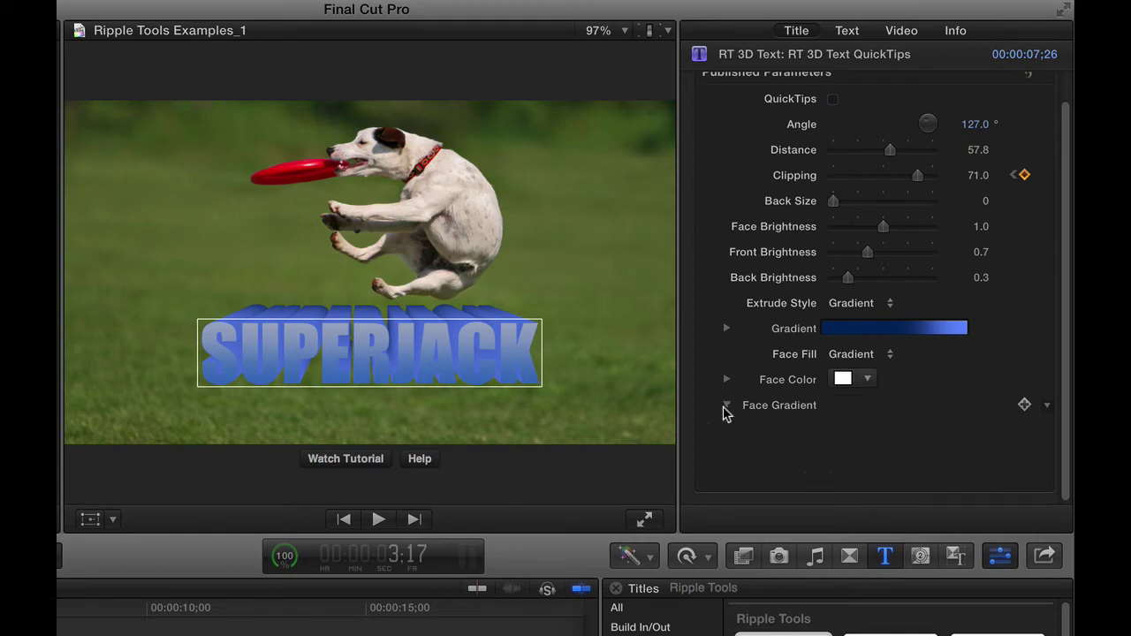
{"action": "left_click_drag", "start_coordinate": [1063, 308], "coordinate": [1069, 410]}
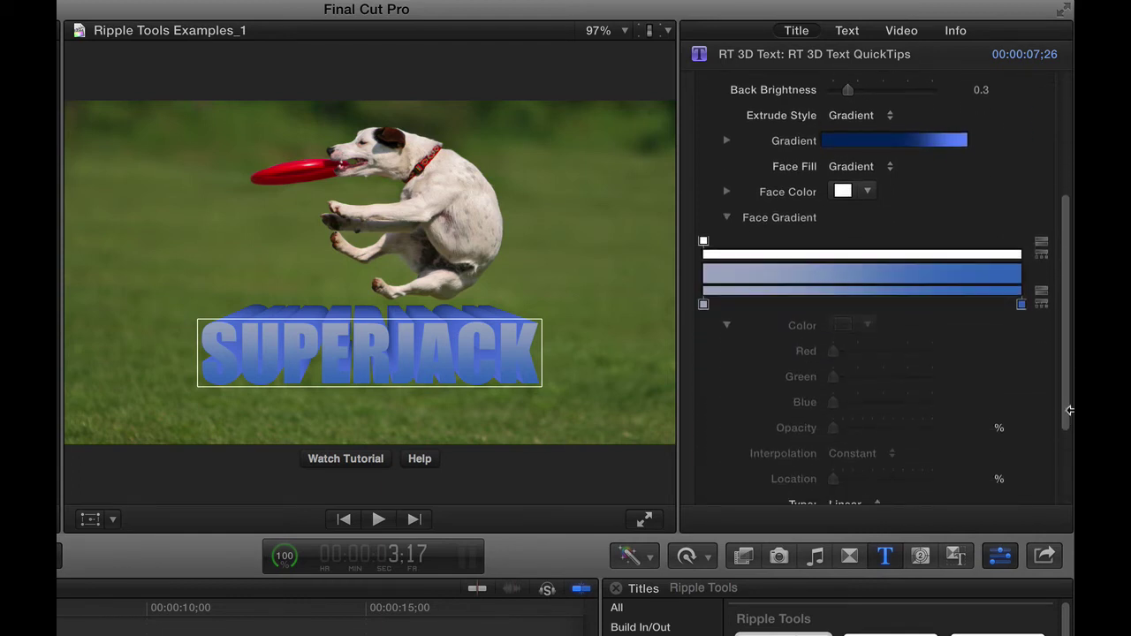
{"action": "left_click_drag", "start_coordinate": [704, 306], "coordinate": [706, 353]}
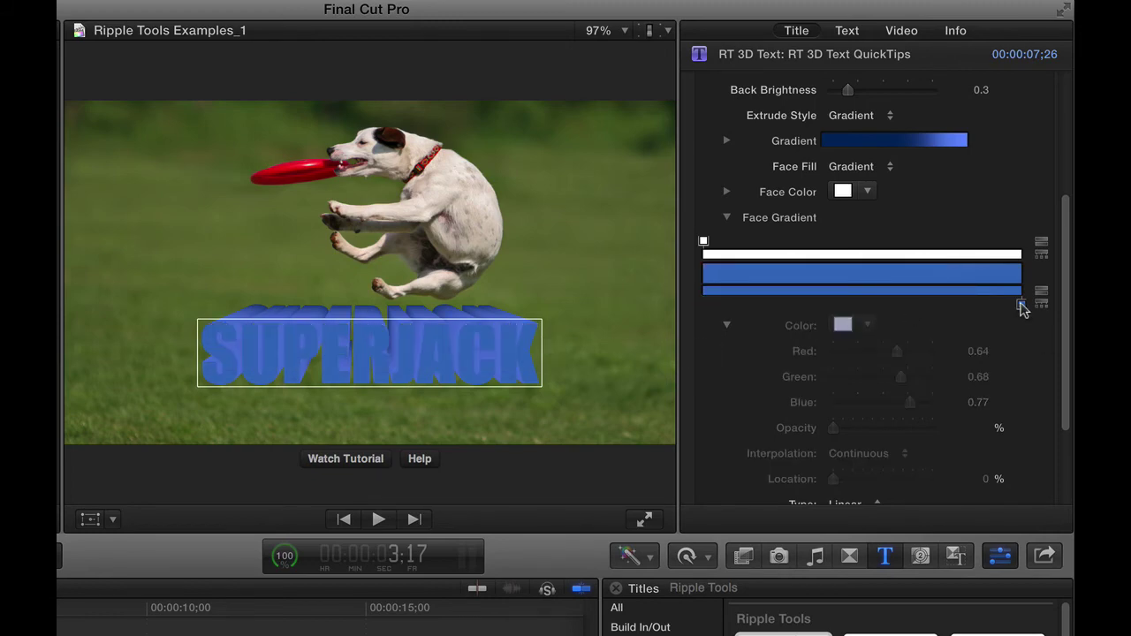
{"action": "left_click", "coordinate": [1020, 306]}
{"action": "left_click_drag", "start_coordinate": [960, 328], "coordinate": [833, 397]}
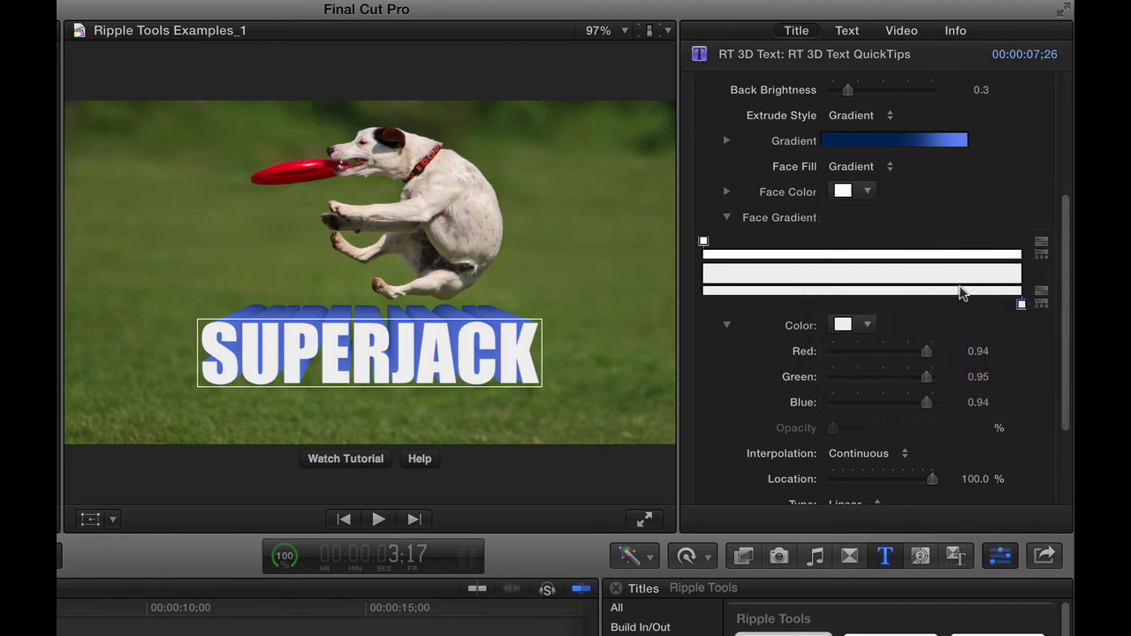
- Add a blue middle face stop near 52% and move the white outer stops inward to about 15% and 73.17%
{"action": "left_click", "coordinate": [867, 291]}
{"action": "left_click", "coordinate": [714, 301]}
{"action": "left_click_drag", "start_coordinate": [869, 306], "coordinate": [895, 303]}
{"action": "left_click", "coordinate": [715, 304]}
{"action": "left_click_drag", "start_coordinate": [715, 304], "coordinate": [756, 305]}
{"action": "left_click_drag", "start_coordinate": [1021, 304], "coordinate": [935, 306]}
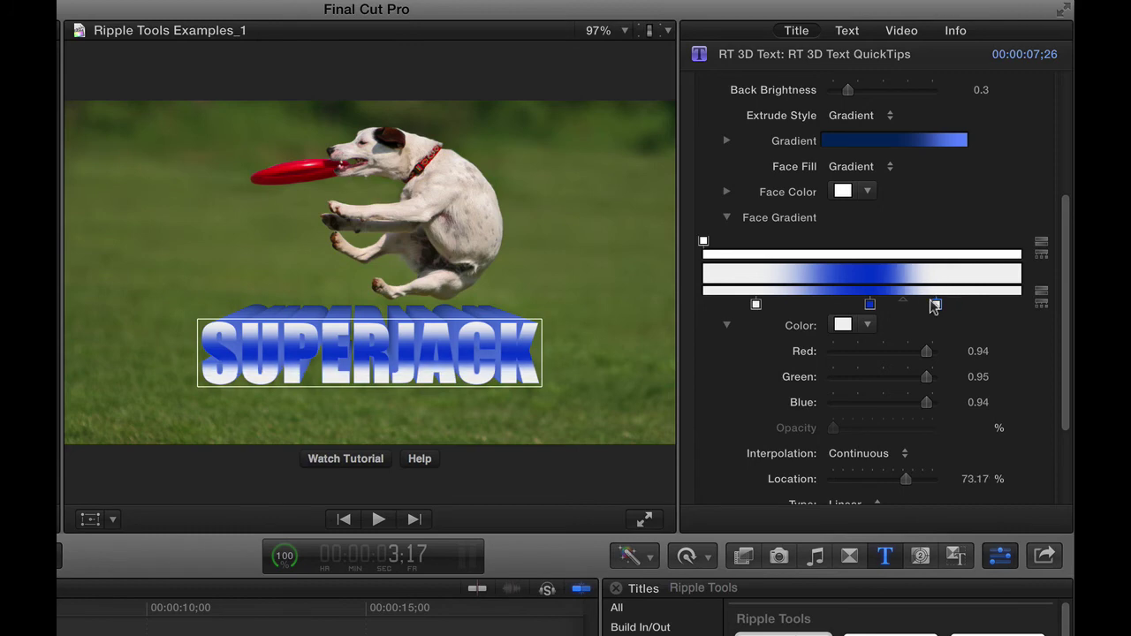
- Enable the red outline, and return the extrusion style to Gradient after trying Shading
{"action": "left_click", "coordinate": [727, 218]}
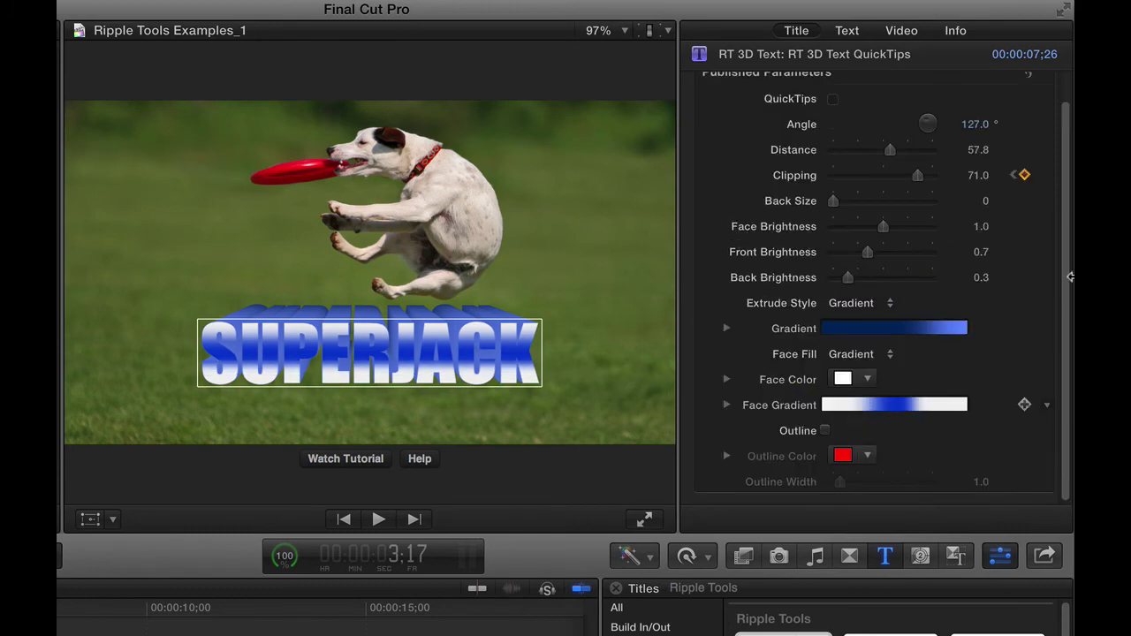
{"action": "left_click", "coordinate": [825, 431]}
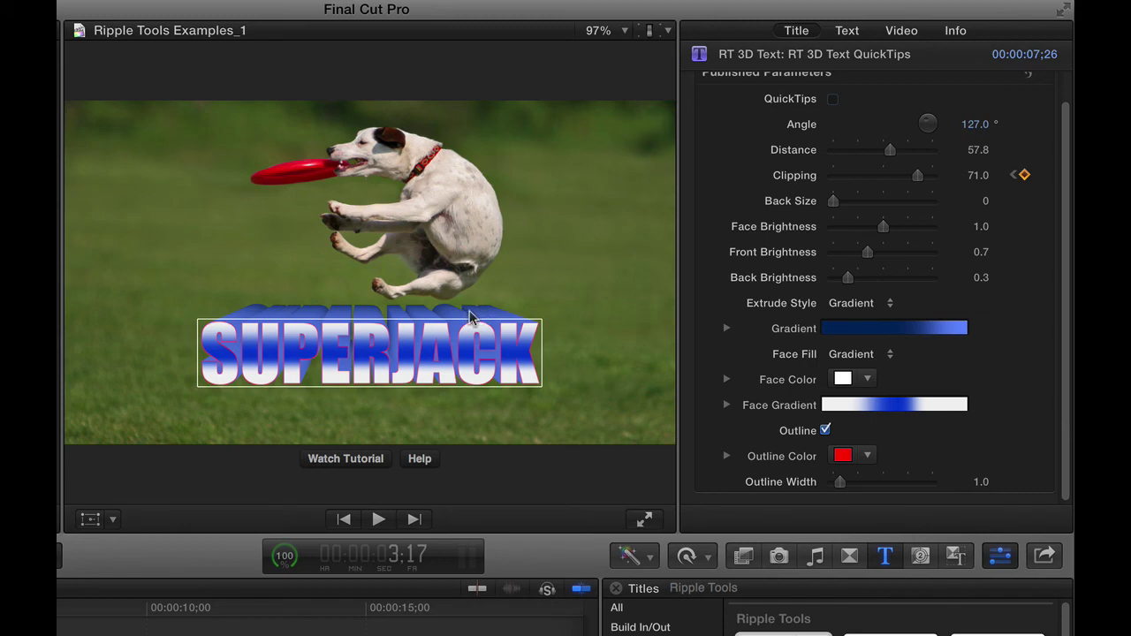
{"action": "left_click", "coordinate": [846, 306]}
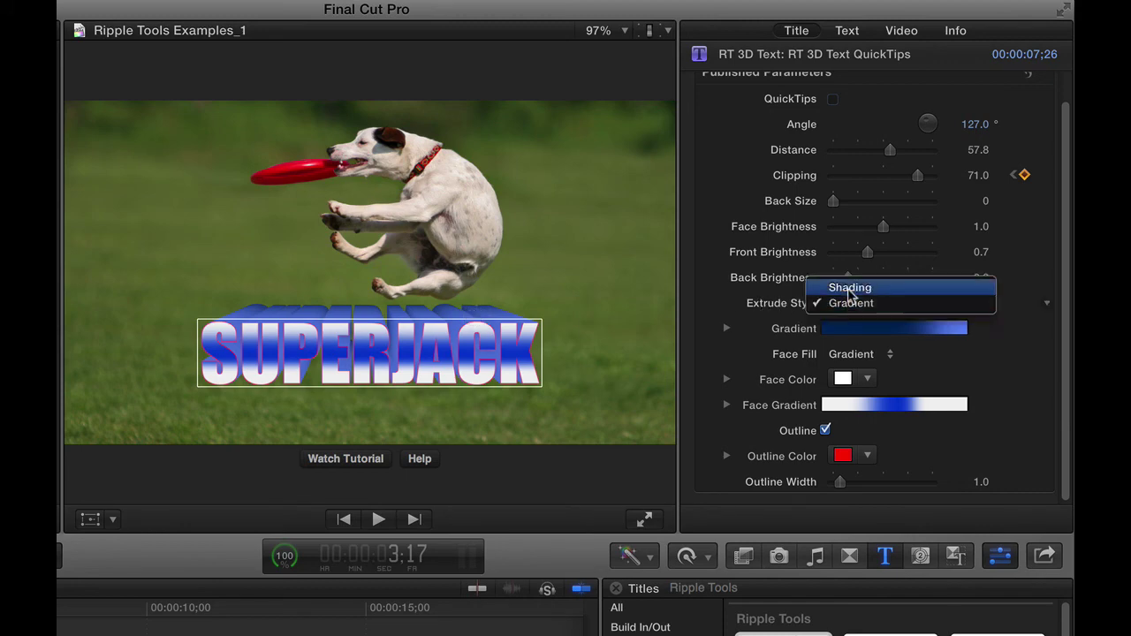
{"action": "left_click", "coordinate": [849, 289]}
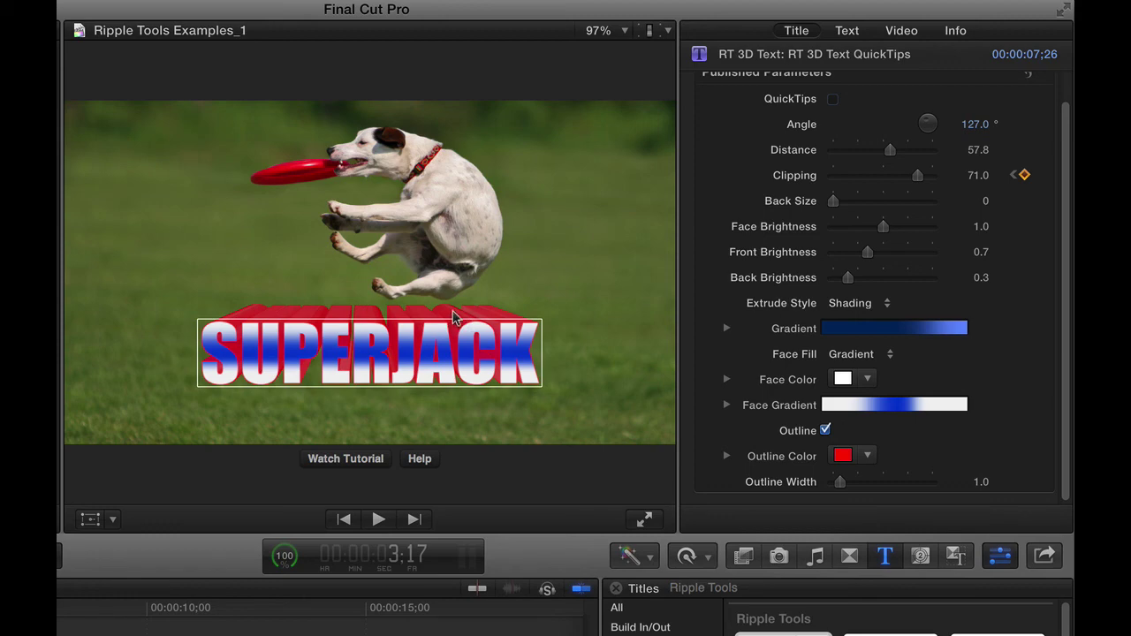
{"action": "left_click", "coordinate": [866, 306]}
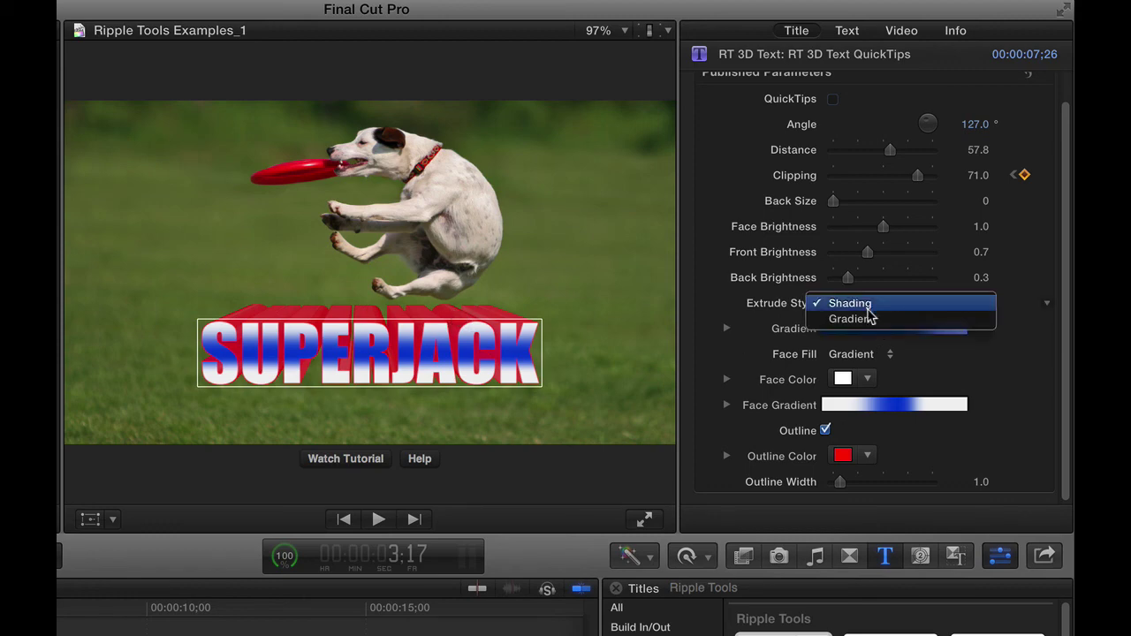
{"action": "left_click", "coordinate": [869, 320]}
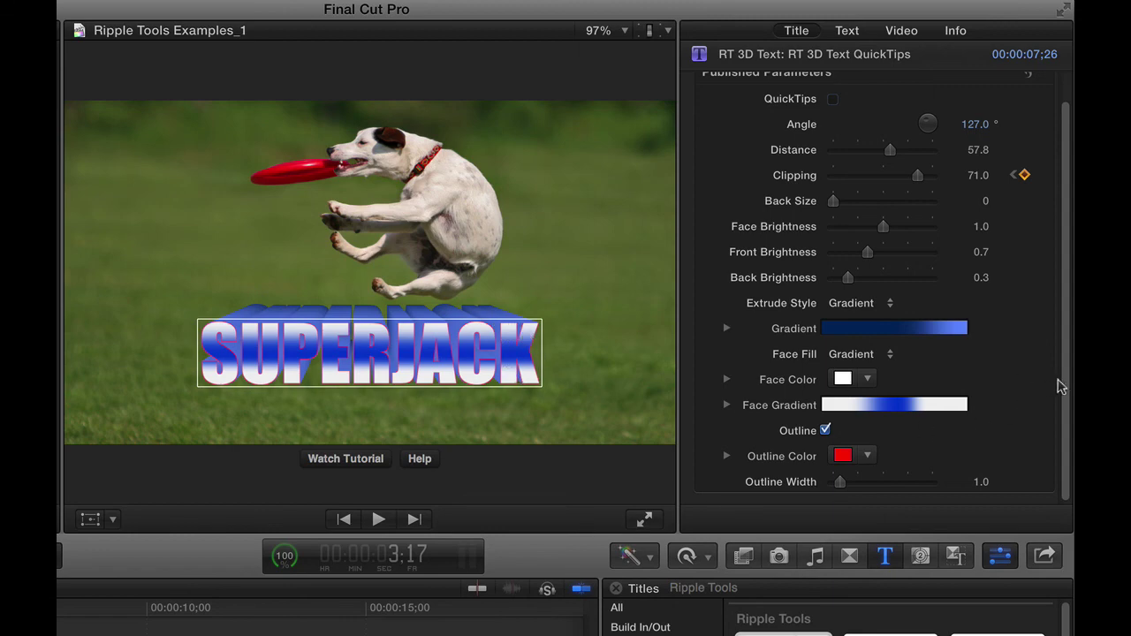
- Set the red outline width to 5.0
{"action": "scroll", "coordinate": [1066, 405], "scroll_direction": "up", "scroll_amount": 1}
{"action": "scroll", "coordinate": [1067, 405], "scroll_direction": "down", "scroll_amount": 1}
{"action": "left_click_drag", "start_coordinate": [844, 483], "coordinate": [866, 481]}
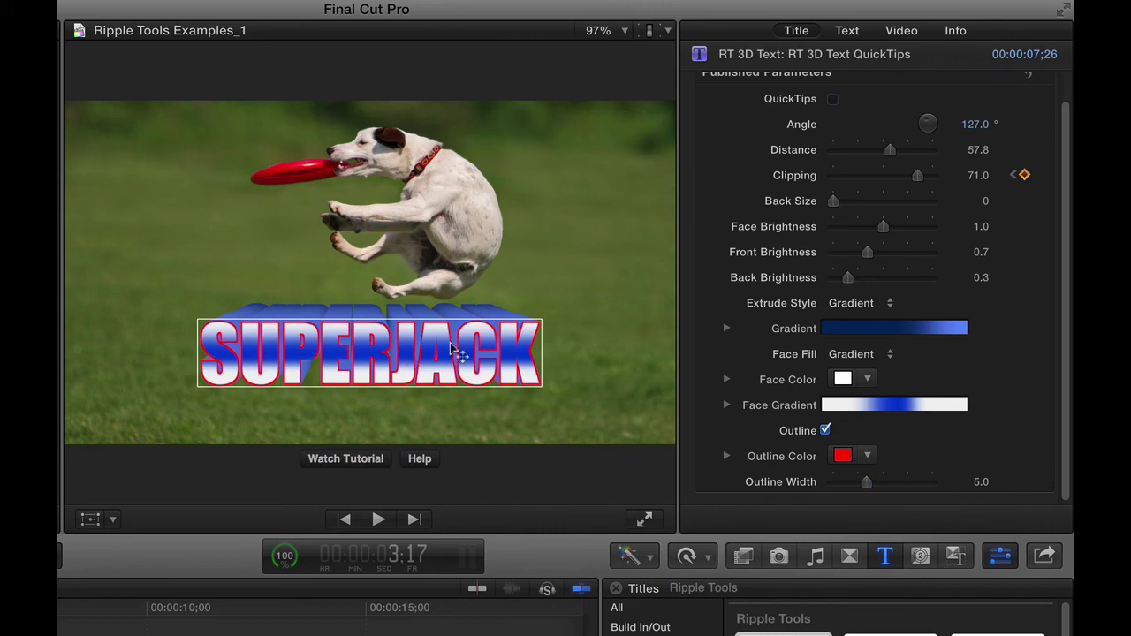
{"action": "left_click", "coordinate": [847, 31]}
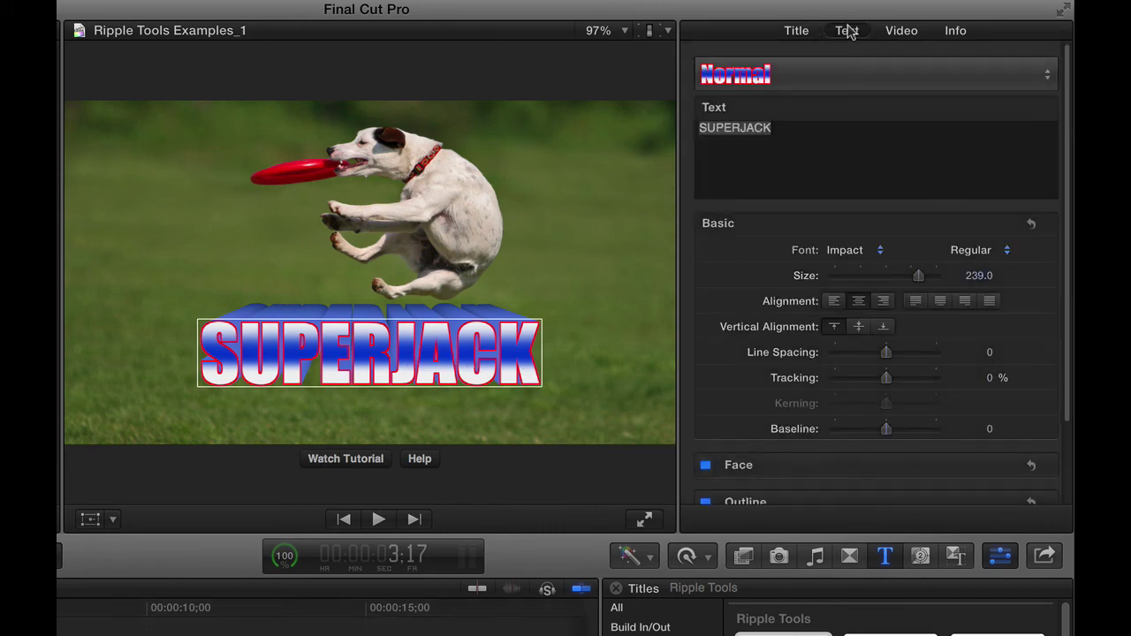
{"action": "scroll", "coordinate": [1064, 230], "scroll_direction": "down", "scroll_amount": 5}
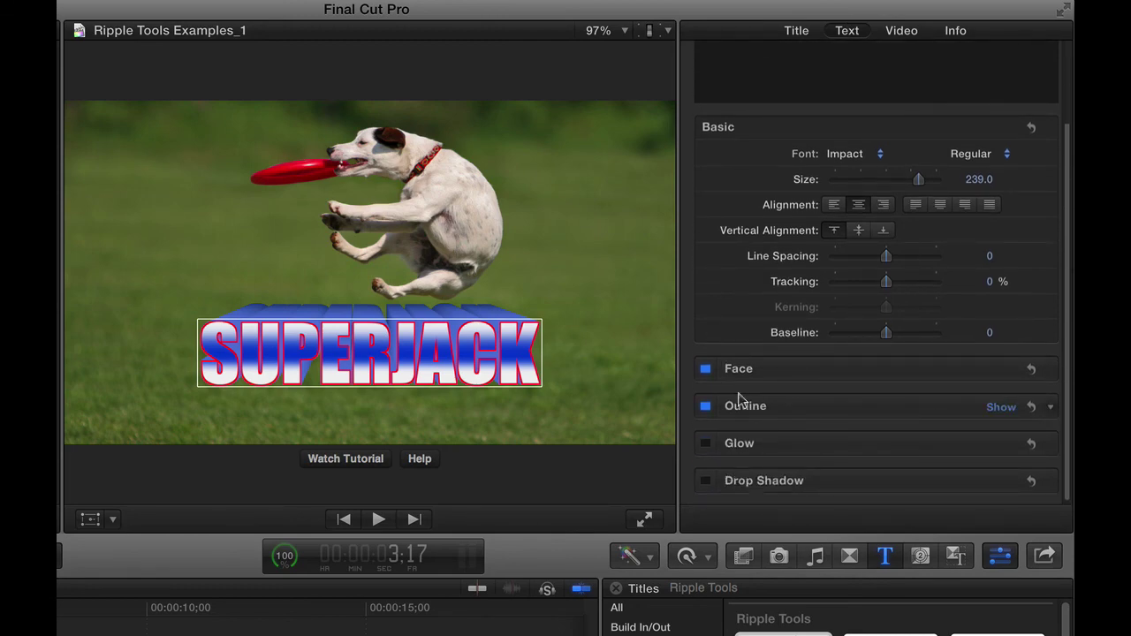
{"action": "left_click", "coordinate": [706, 481]}
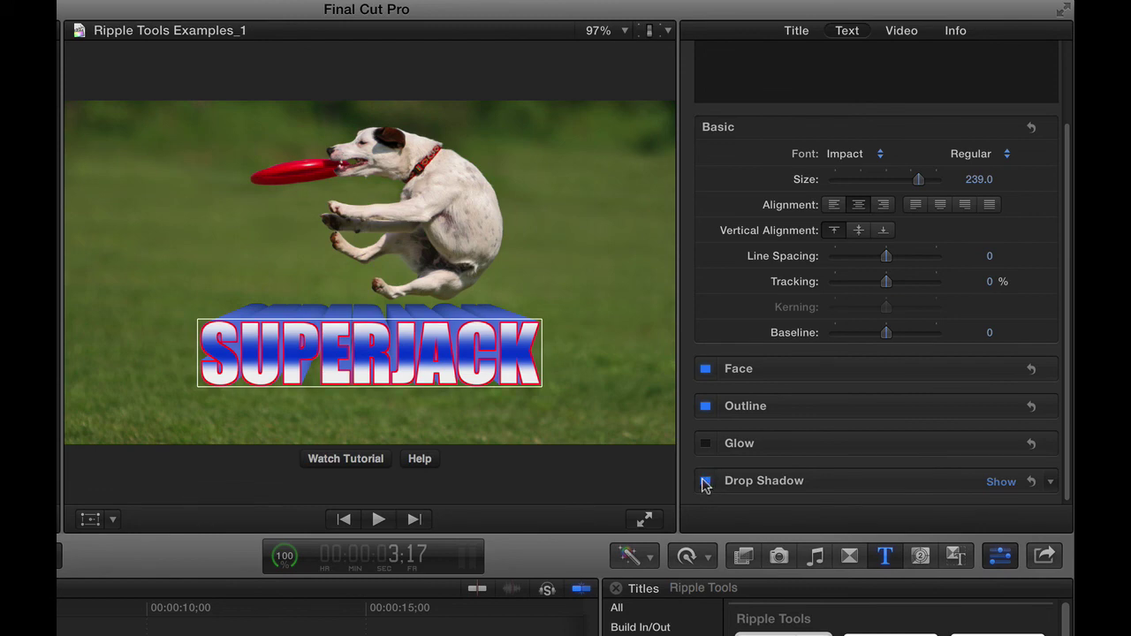
{"action": "left_click", "coordinate": [798, 30]}
{"action": "scroll", "coordinate": [1068, 165], "scroll_direction": "up", "scroll_amount": 2}
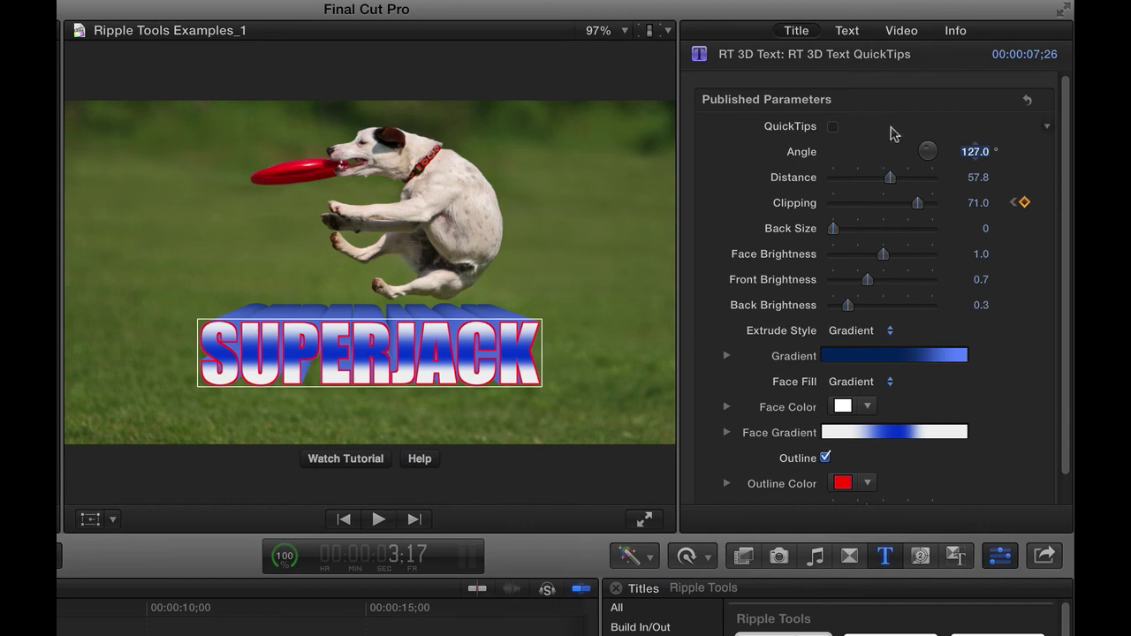